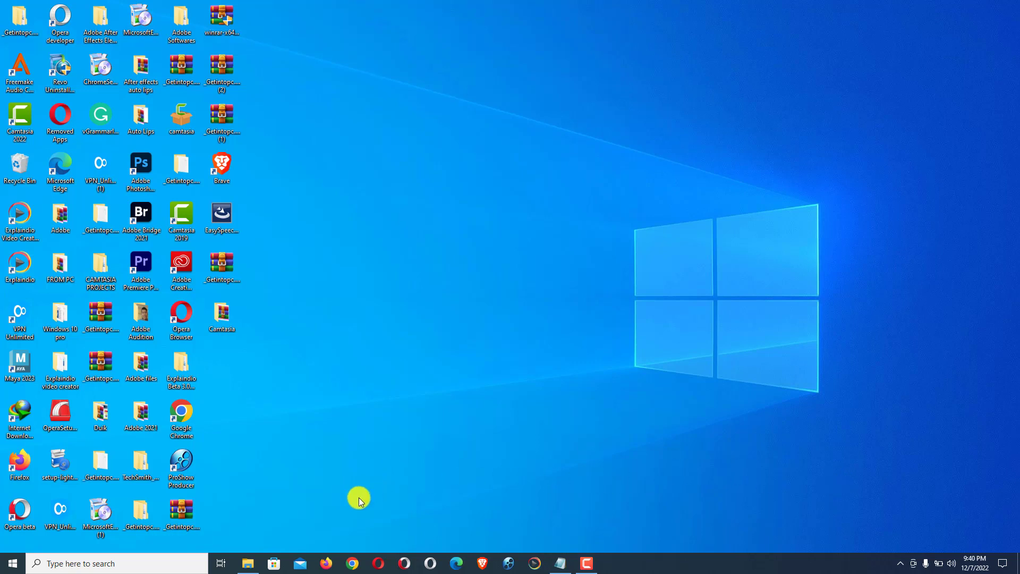
Step: Launch Firefox from the Windows taskbar
{"action": "left_click", "coordinate": [325, 564]}
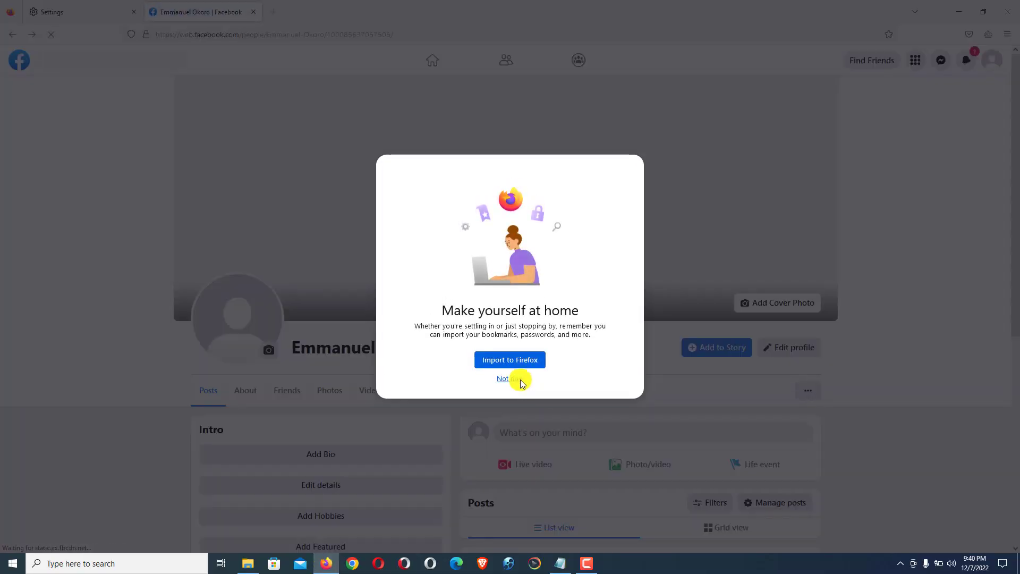
Step: Dismiss Firefox's 'Make yourself at home' prompt and return to the top of the profile
{"action": "left_click", "coordinate": [520, 379]}
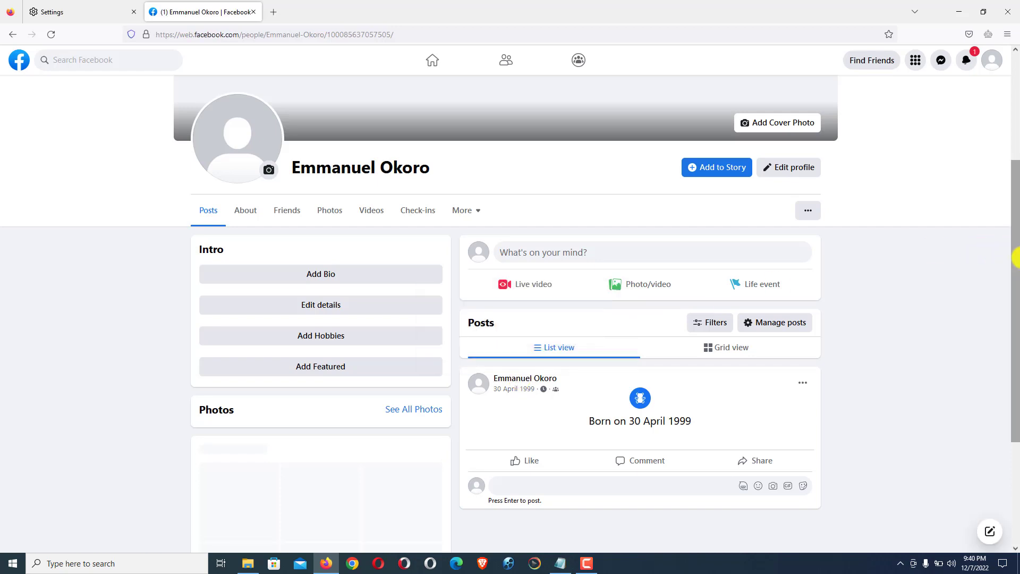
{"action": "left_click_drag", "start_coordinate": [1015, 258], "coordinate": [1017, 131]}
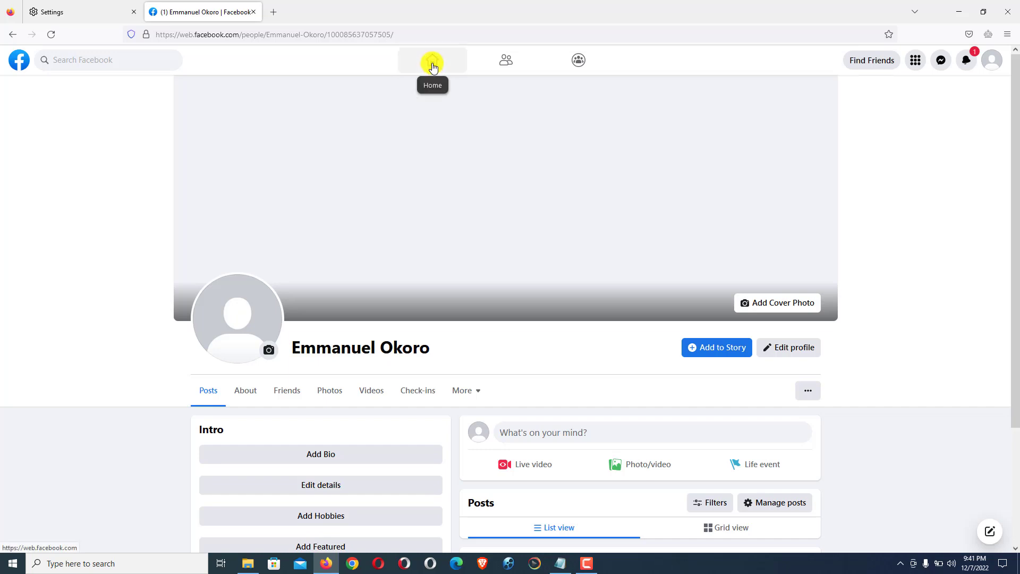
Step: Go to the Facebook home feed and open Pages from the left sidebar
{"action": "left_click", "coordinate": [432, 66]}
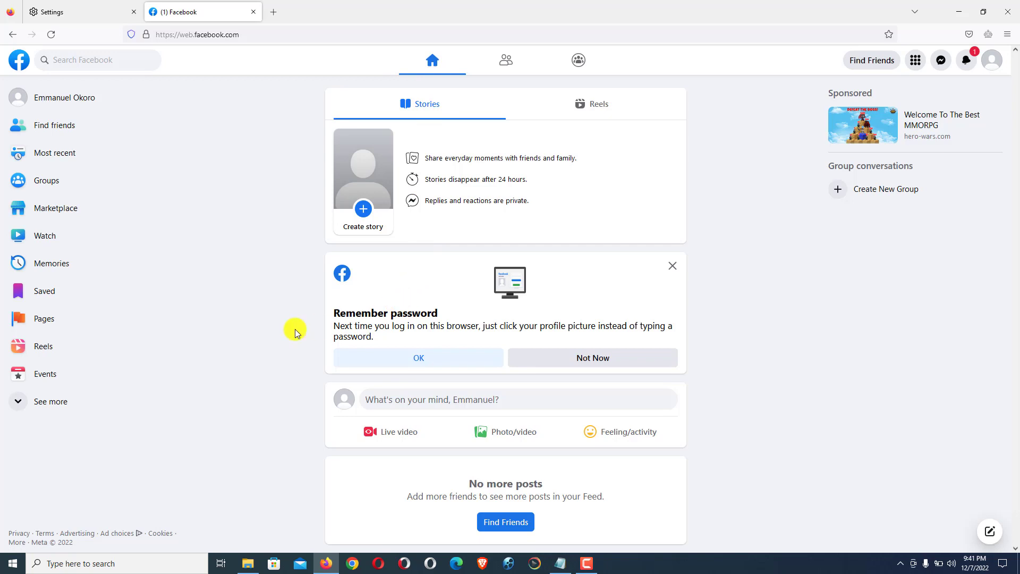
{"action": "left_click", "coordinate": [45, 320]}
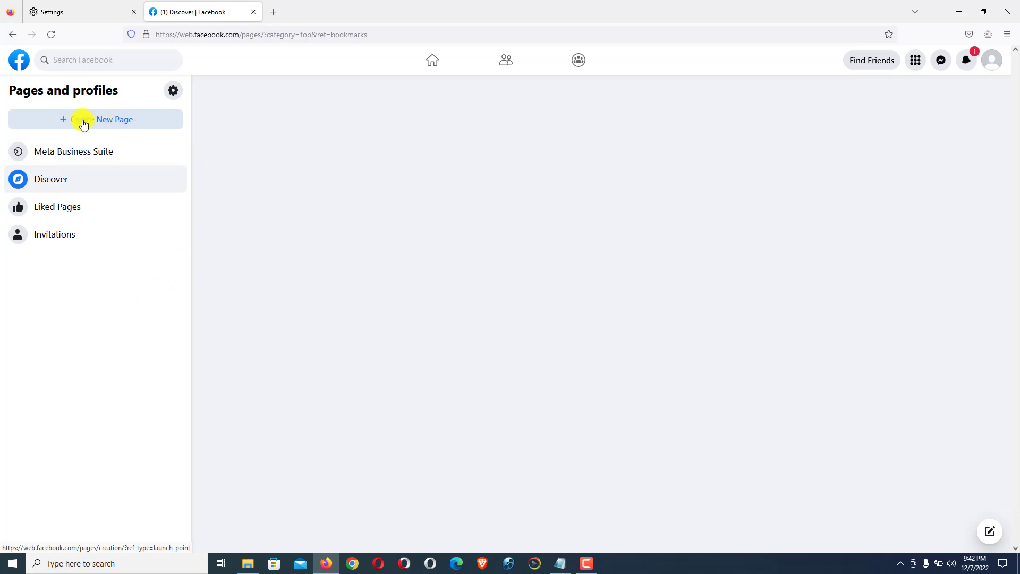
Step: Start a new Page named IrokoPress with the category Entertainment website
{"action": "left_click", "coordinate": [111, 120]}
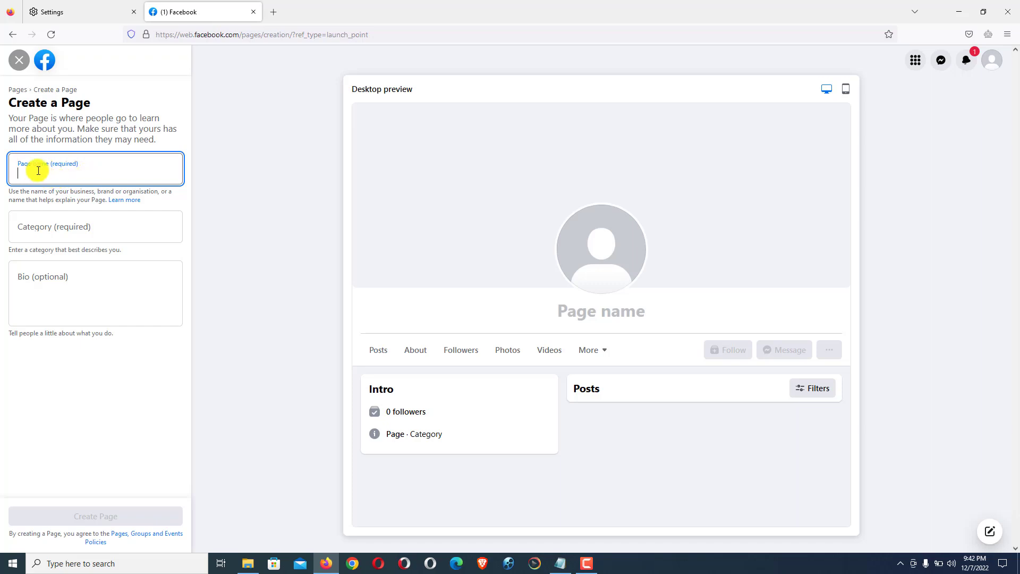
{"action": "type", "text": "IrokoP"}
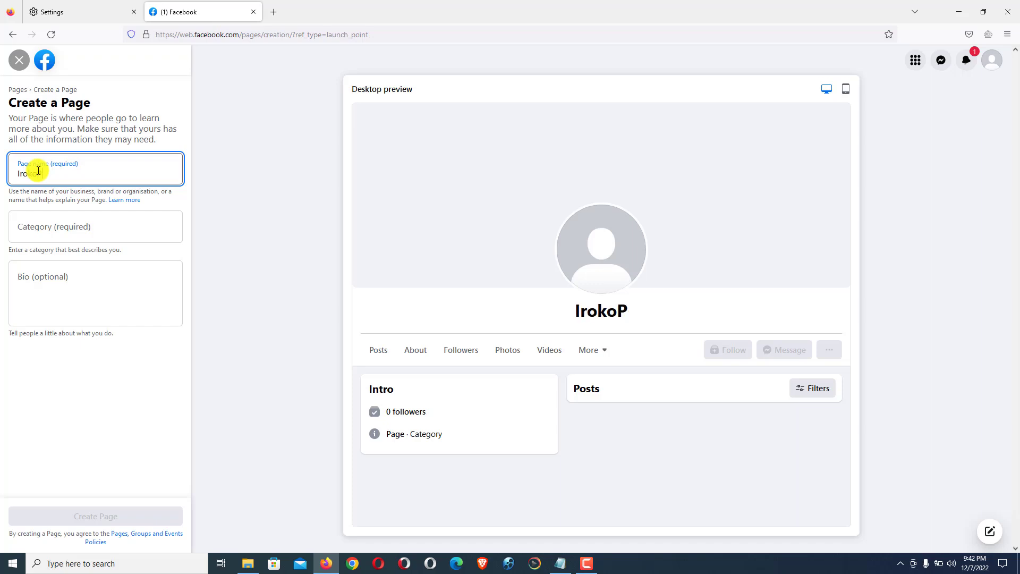
{"action": "type", "text": "ress"}
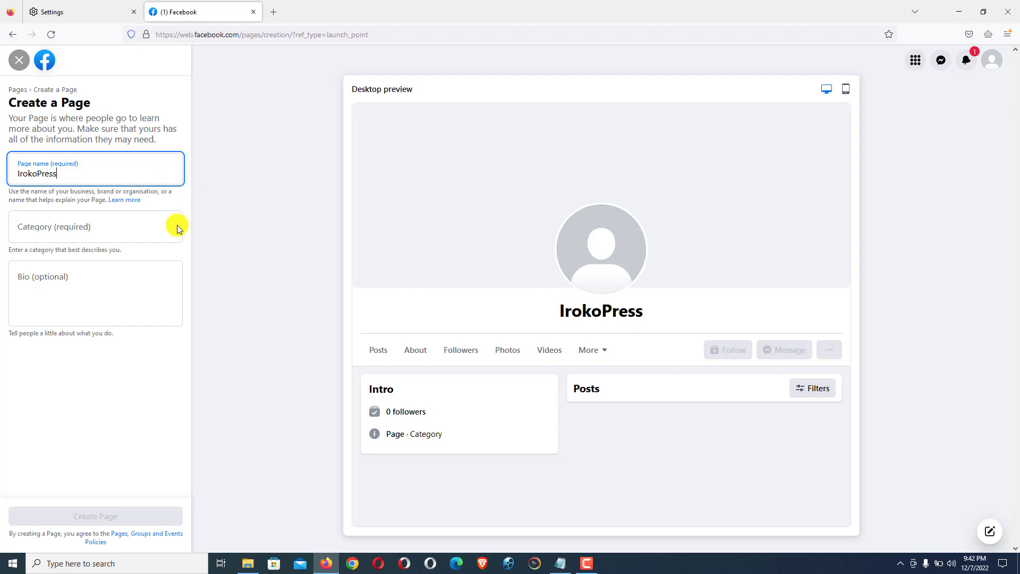
{"action": "left_click", "coordinate": [69, 230]}
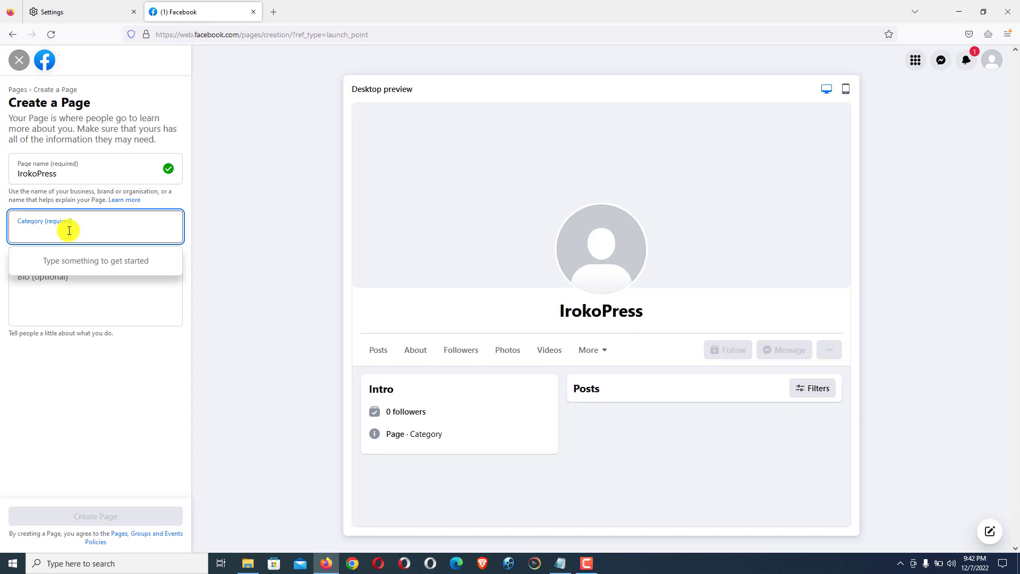
{"action": "type", "text": "E"}
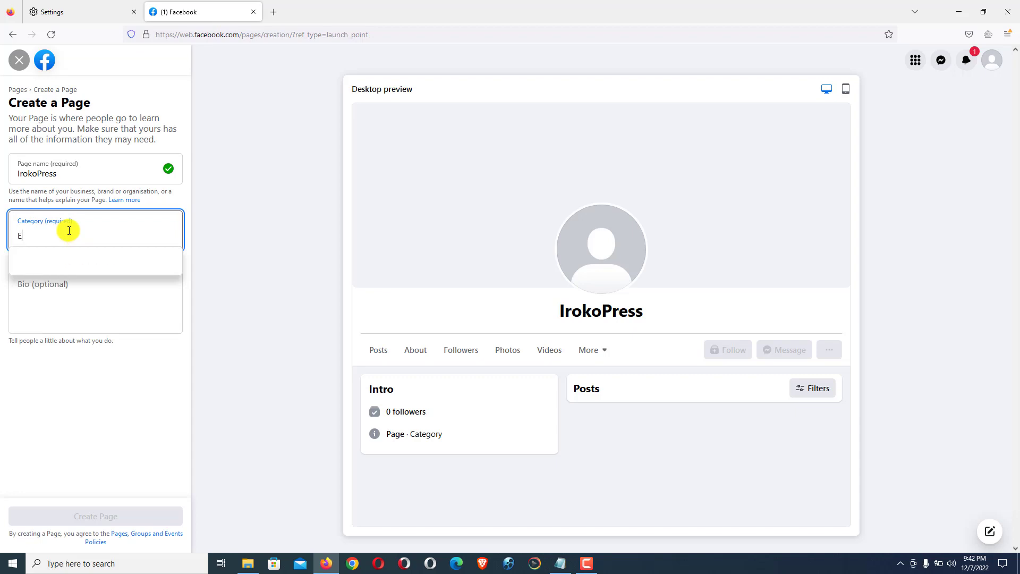
{"action": "type", "text": "nter"}
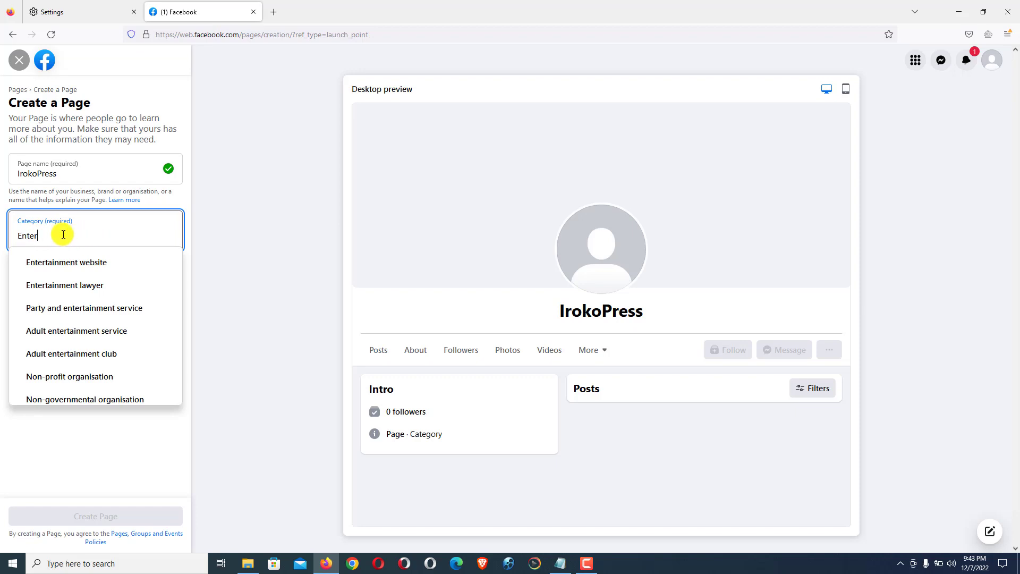
{"action": "left_click", "coordinate": [83, 262]}
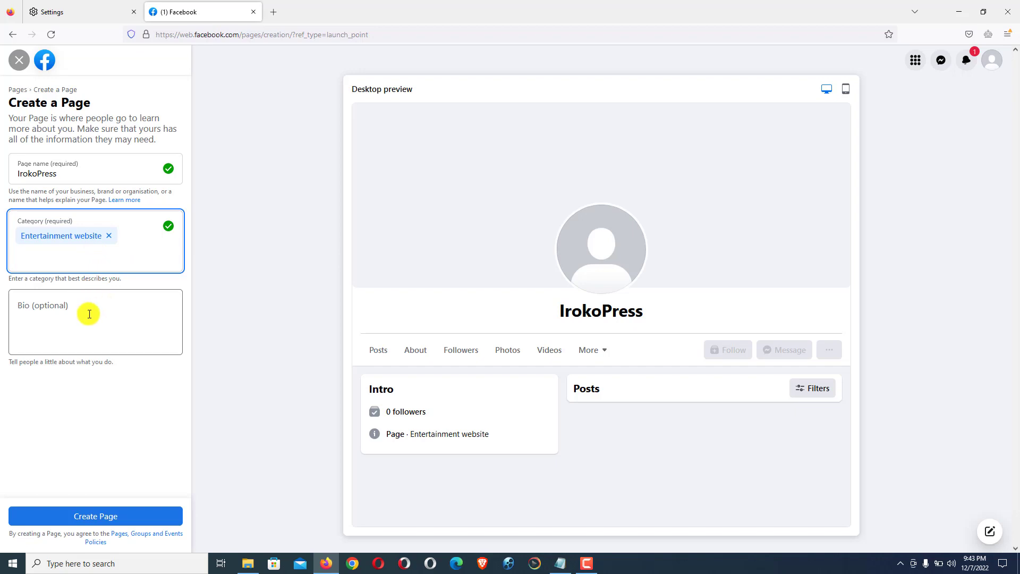
Step: Give the Page the bio 'Welcome to IrokoPress. We are here for your relaxation.' and create it
{"action": "left_click", "coordinate": [73, 315]}
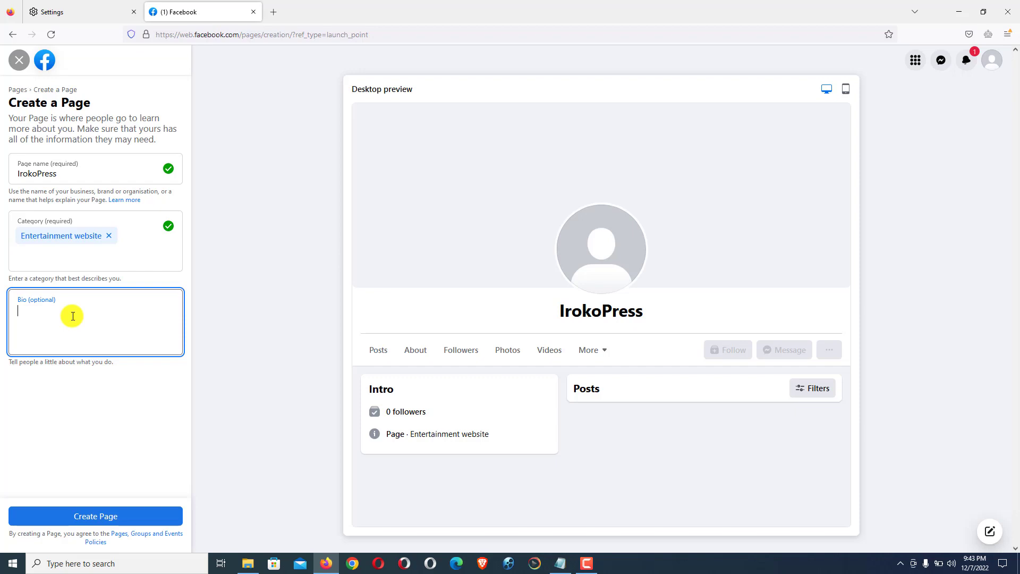
{"action": "type", "text": "We"}
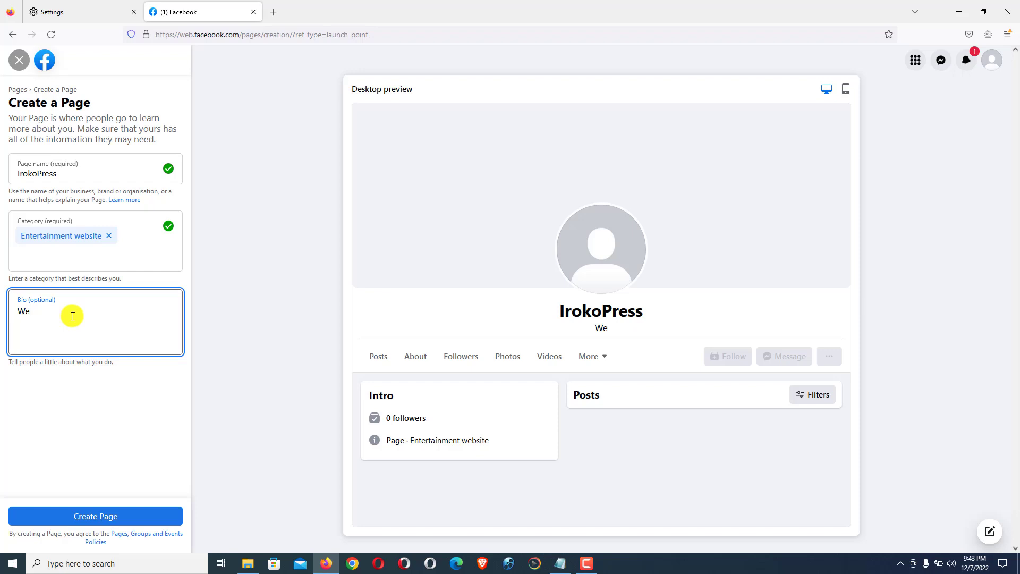
{"action": "type", "text": "lcome to IrokoP"}
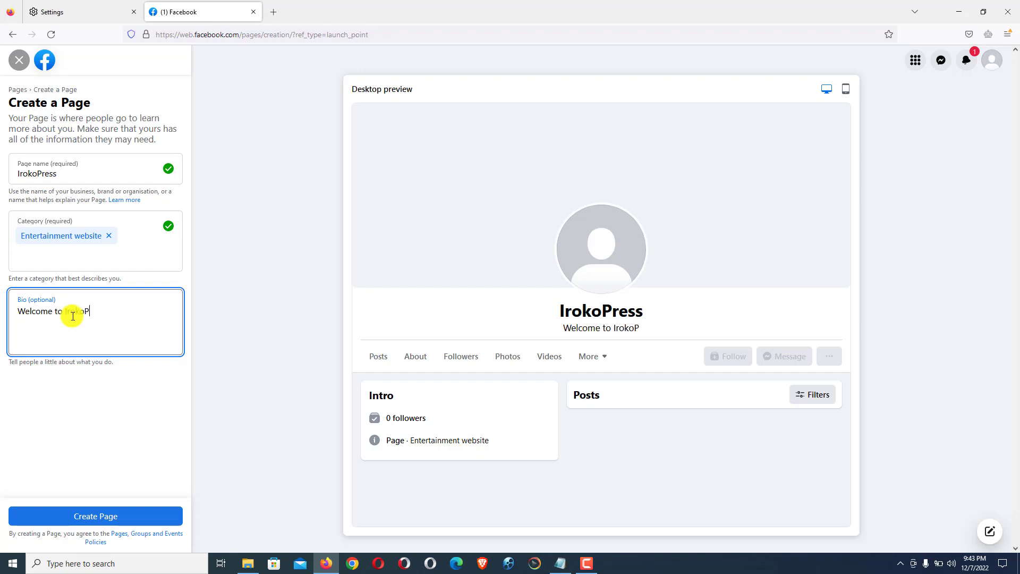
{"action": "type", "text": "ress"}
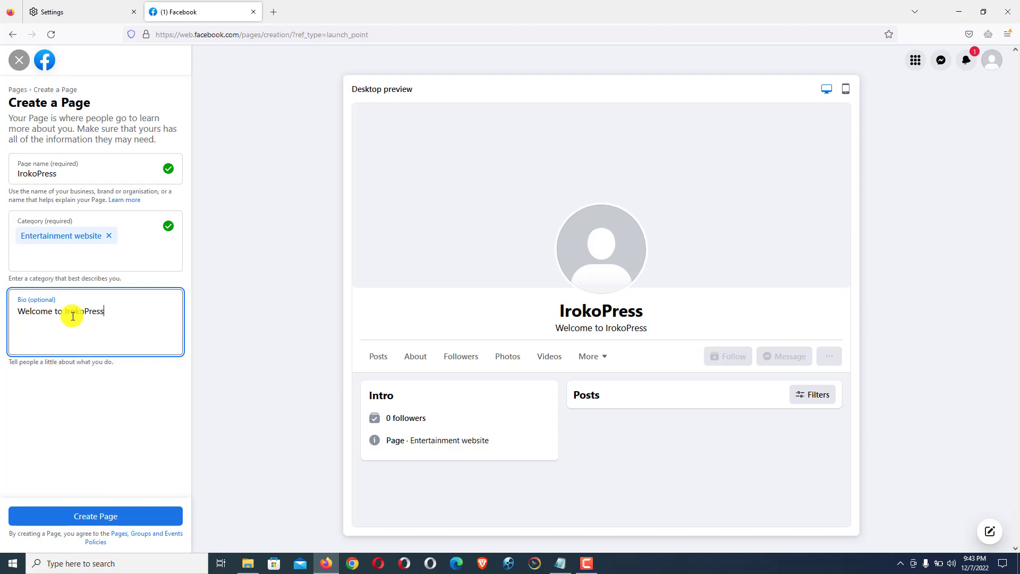
{"action": "type", "text": ". "}
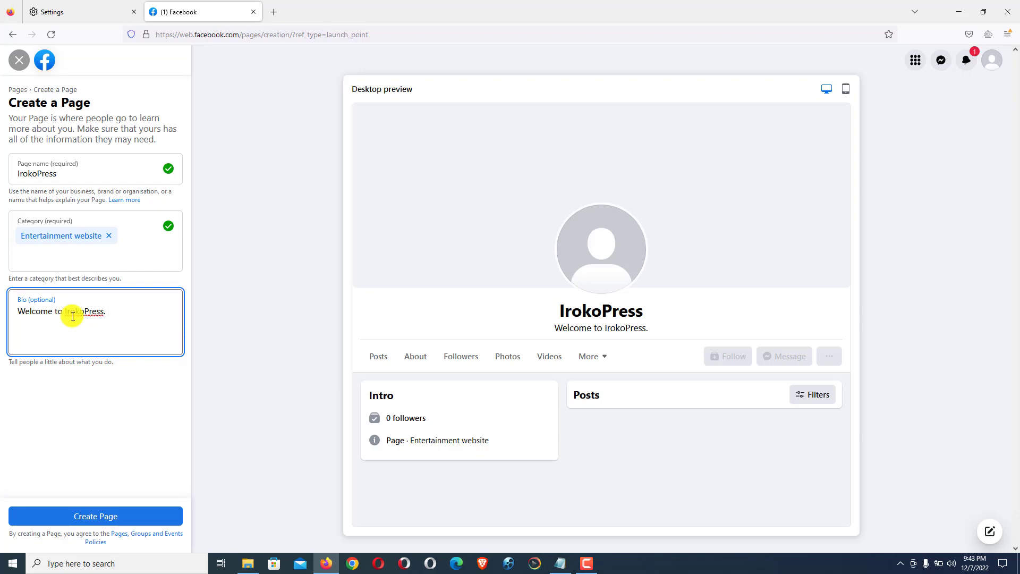
{"action": "type", "text": "We are"}
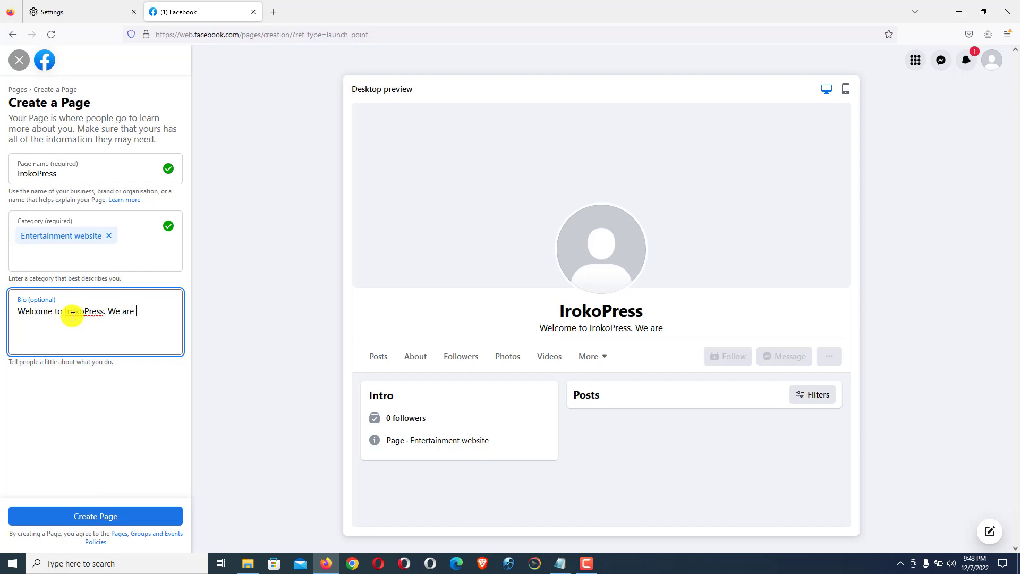
{"action": "type", "text": " here for"}
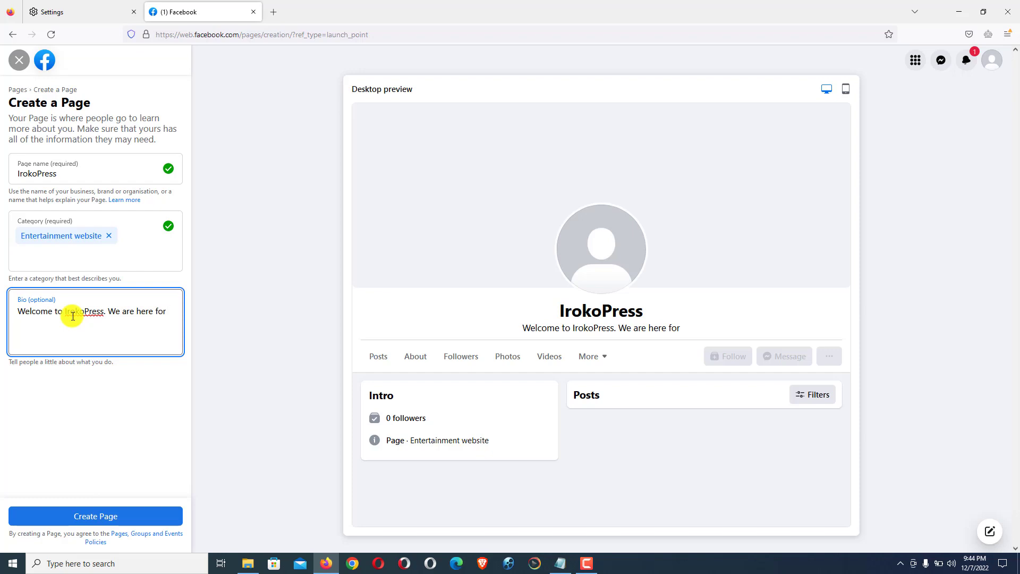
{"action": "type", "text": " your"}
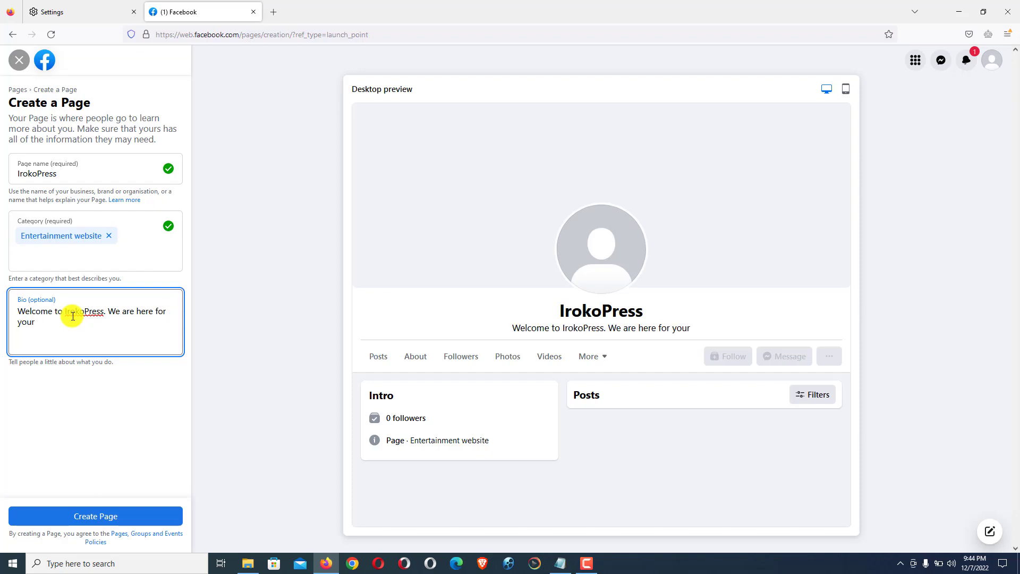
{"action": "type", "text": " re"}
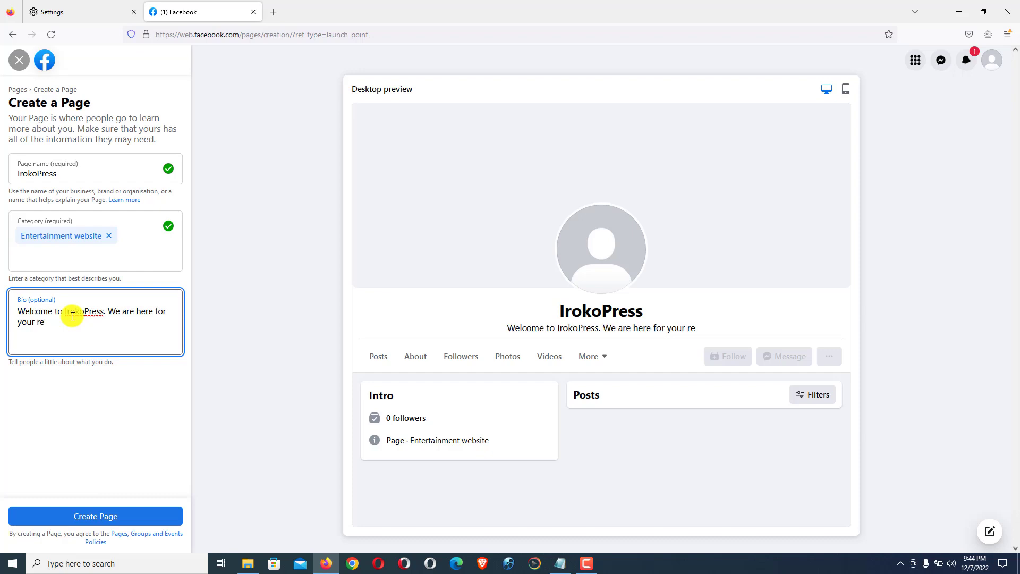
{"action": "type", "text": "la"}
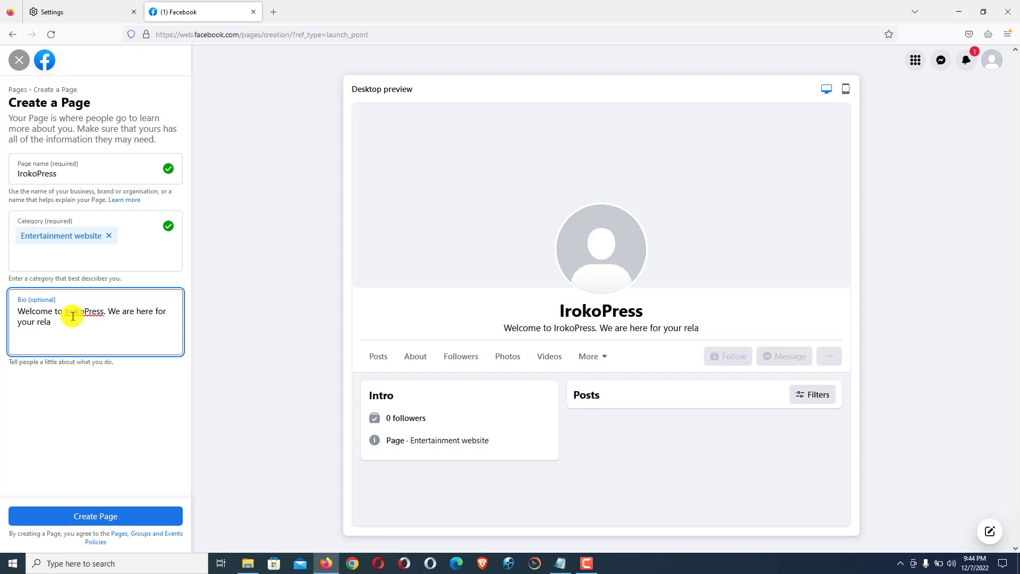
{"action": "type", "text": "xation"}
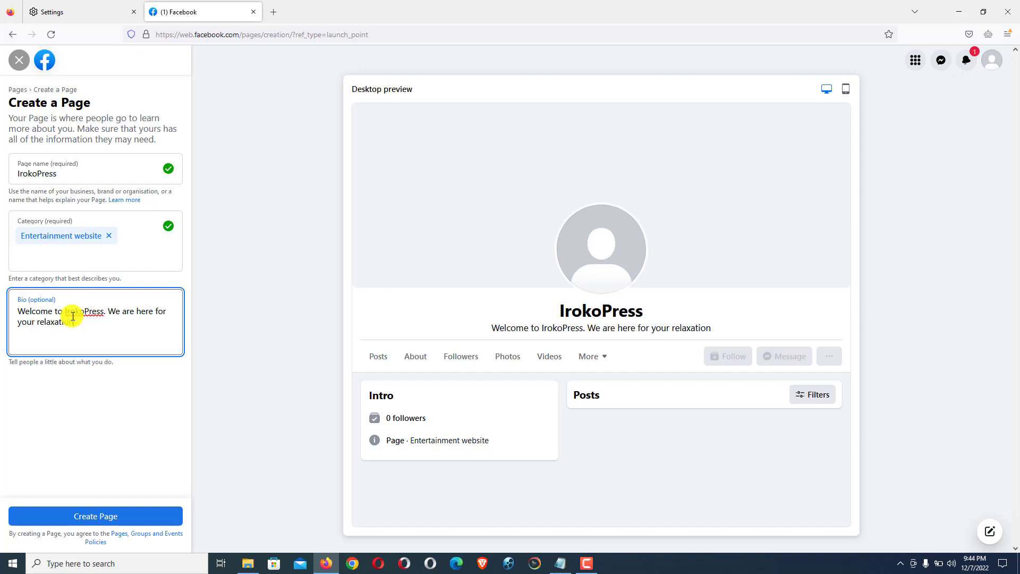
{"action": "type", "text": "."}
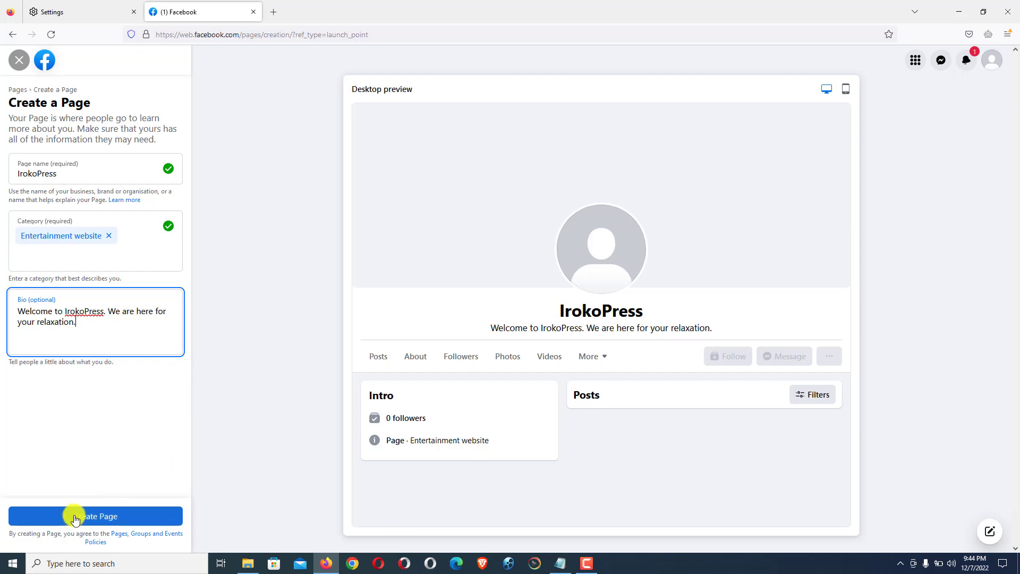
{"action": "left_click", "coordinate": [106, 516]}
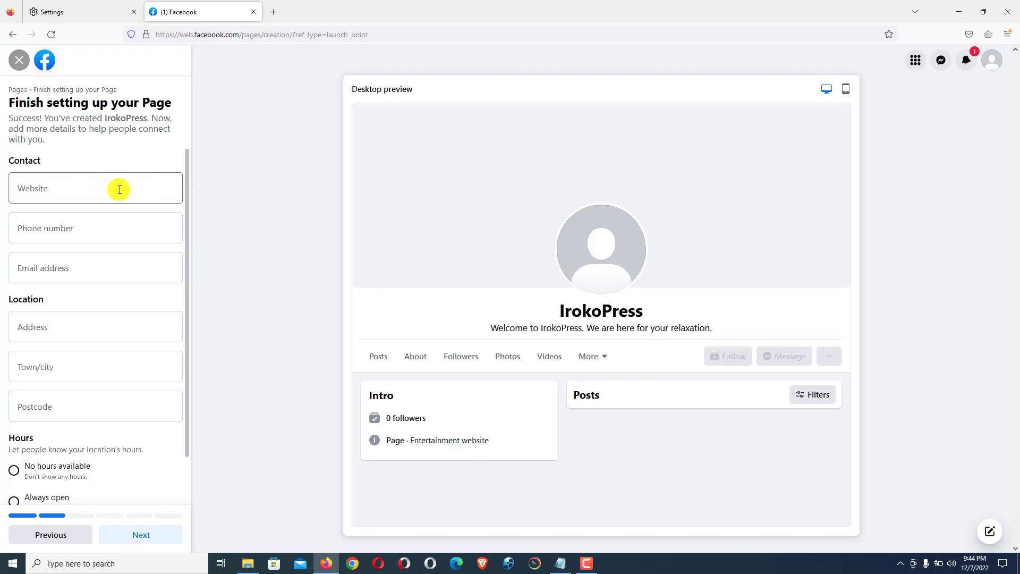
{"action": "left_click", "coordinate": [74, 191]}
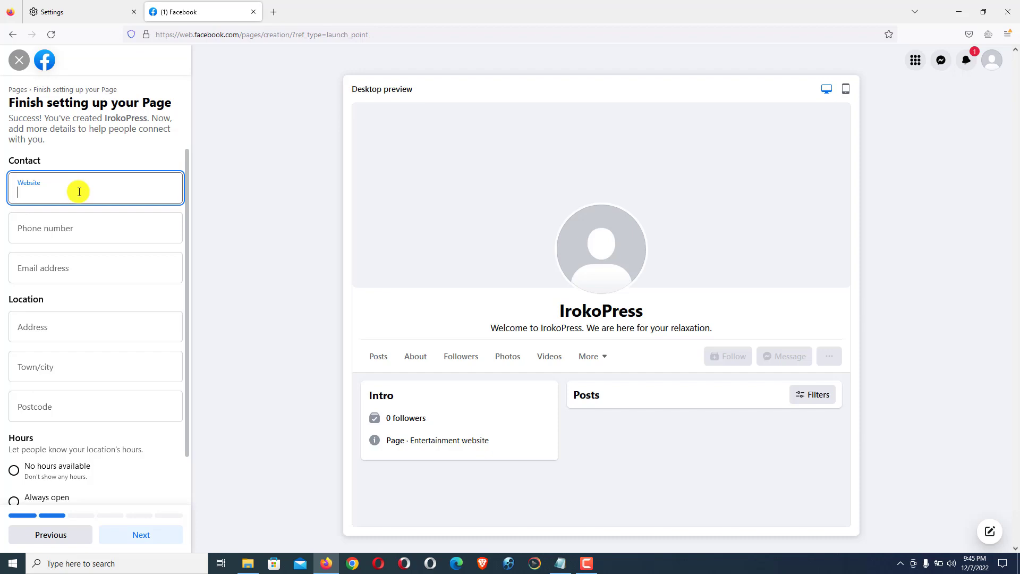
{"action": "type", "text": "Ir"}
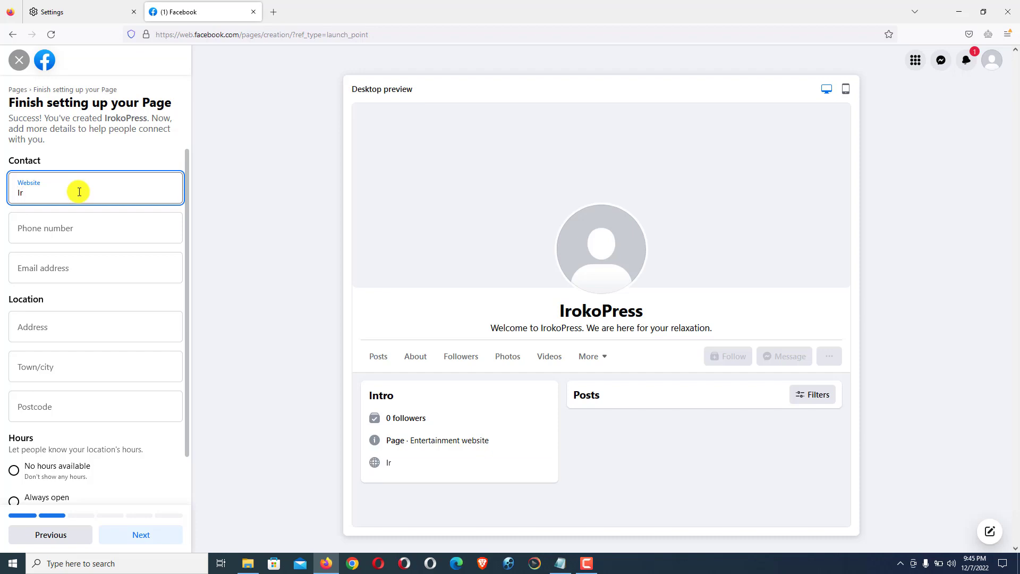
{"action": "type", "text": "oko"}
{"action": "key", "text": "BackSpace"}
{"action": "key", "text": "BackSpace"}
{"action": "key", "text": "BackSpace"}
{"action": "key", "text": "BackSpace"}
{"action": "key", "text": "BackSpace"}
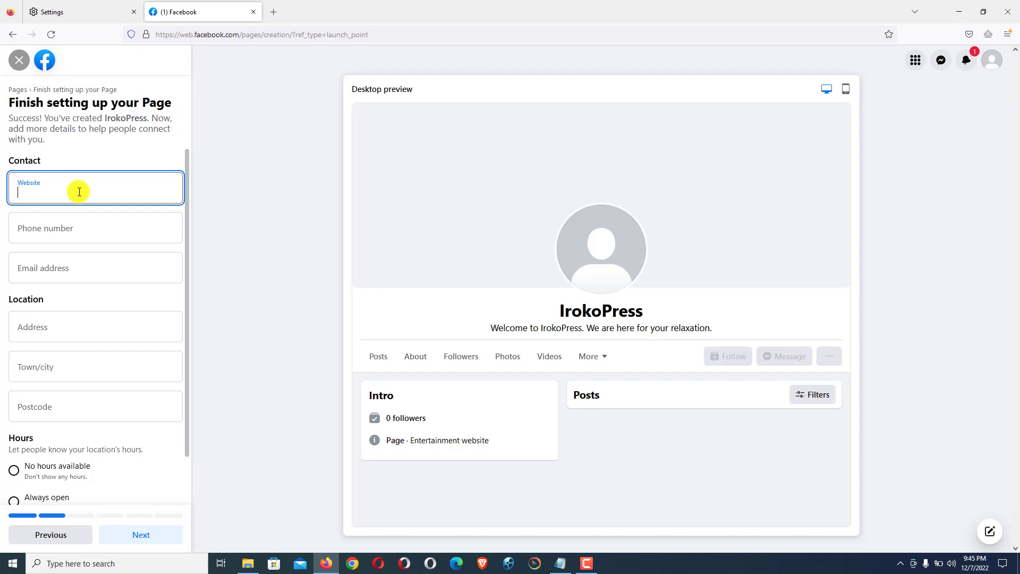
{"action": "type", "text": "h"}
{"action": "key", "text": "BackSpace"}
{"action": "type", "text": "wwwt"}
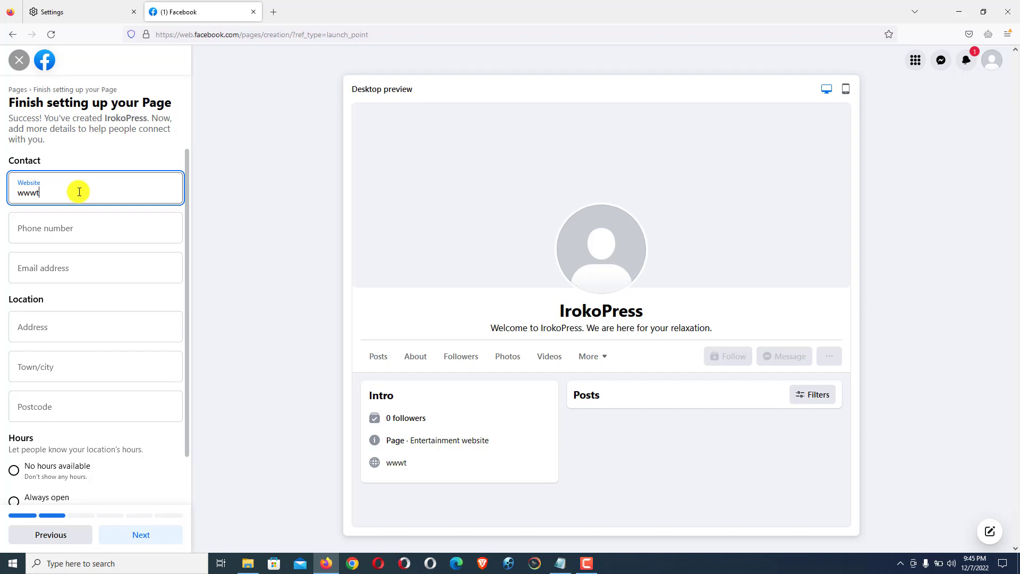
{"action": "key", "text": "BackSpace"}
{"action": "type", "text": ".IrokoPress.com"}
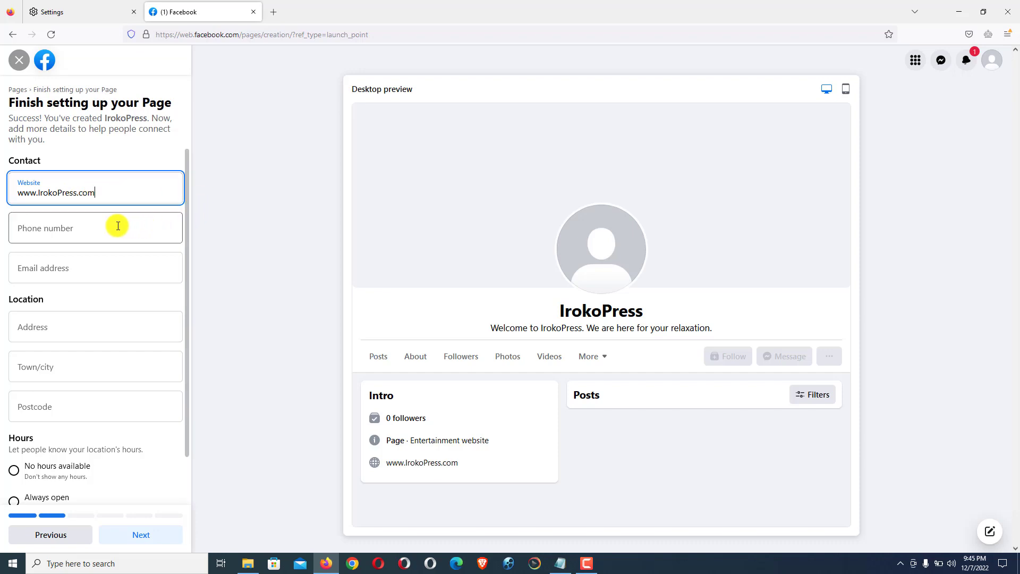
{"action": "left_click", "coordinate": [89, 229]}
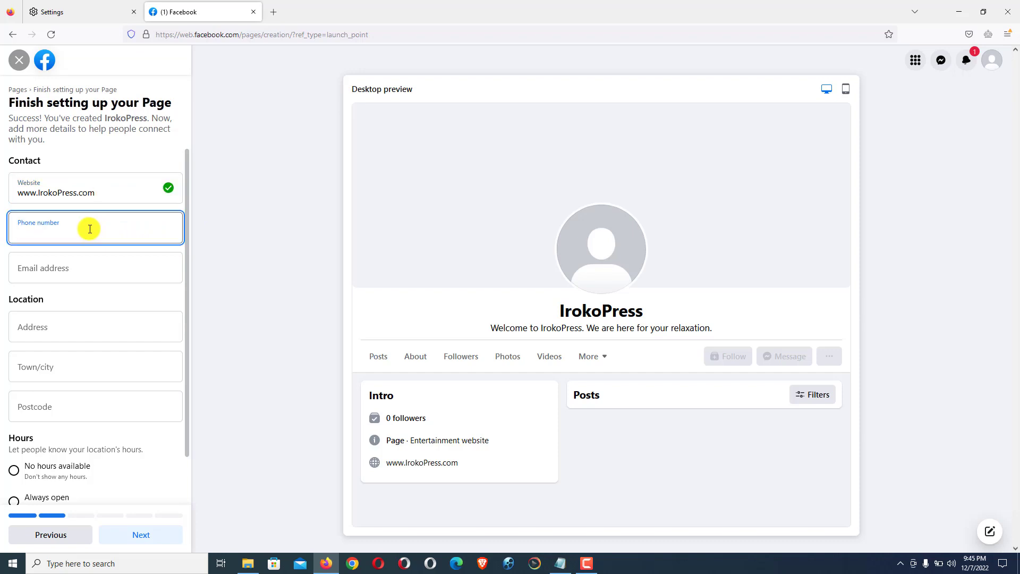
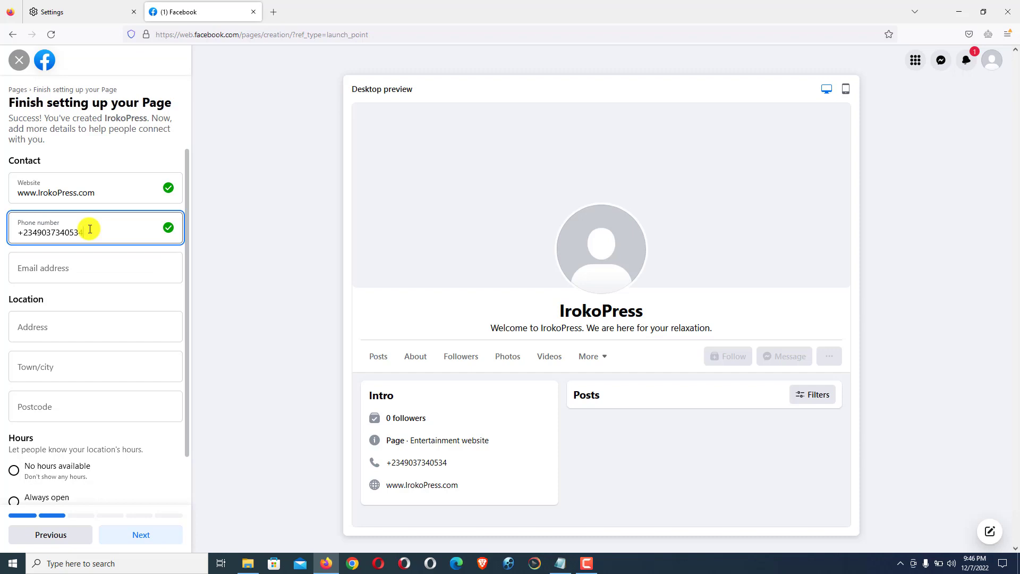
{"action": "left_click", "coordinate": [129, 270]}
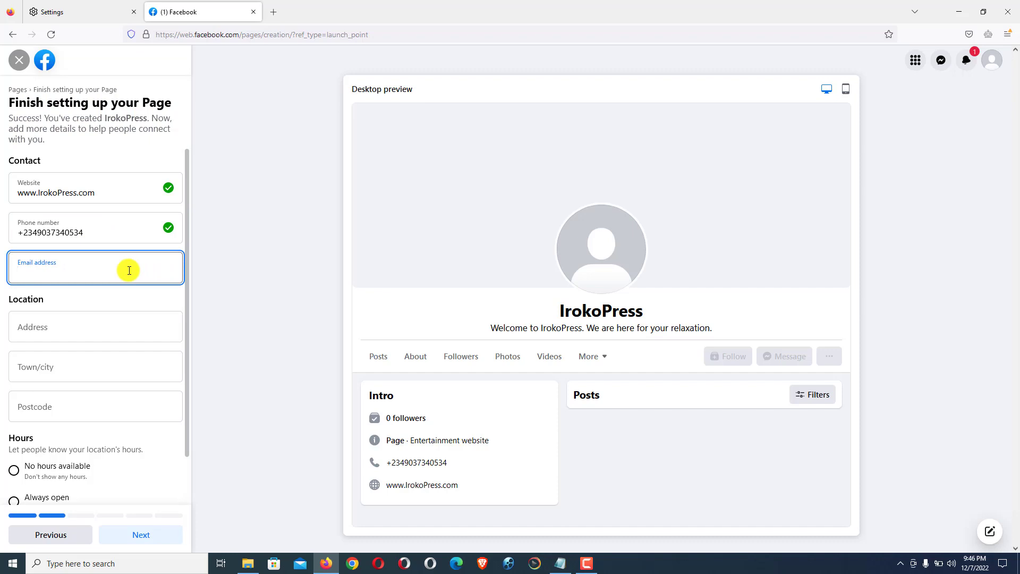
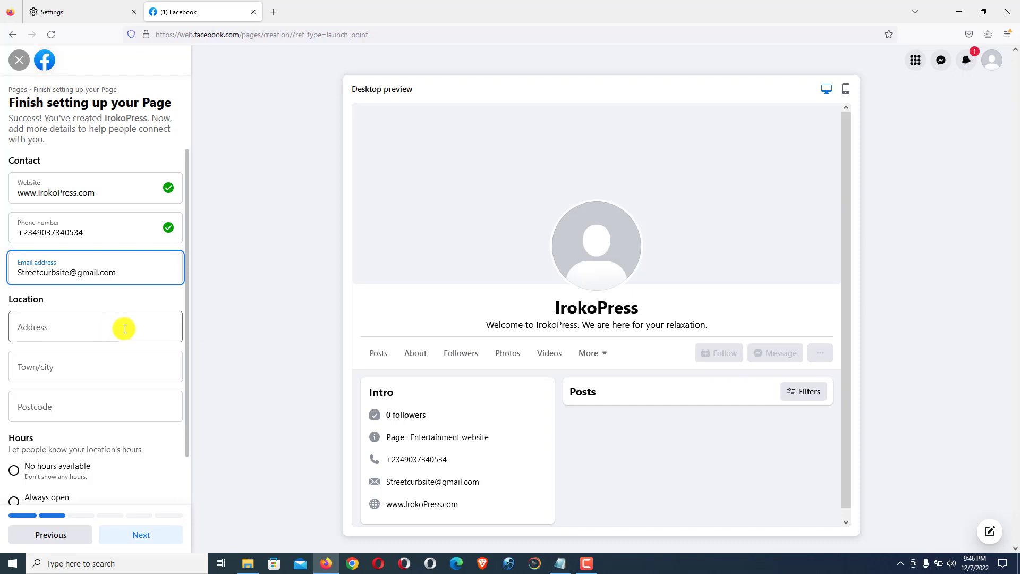
Step: Fill in the business street address under Location
{"action": "left_click", "coordinate": [83, 332]}
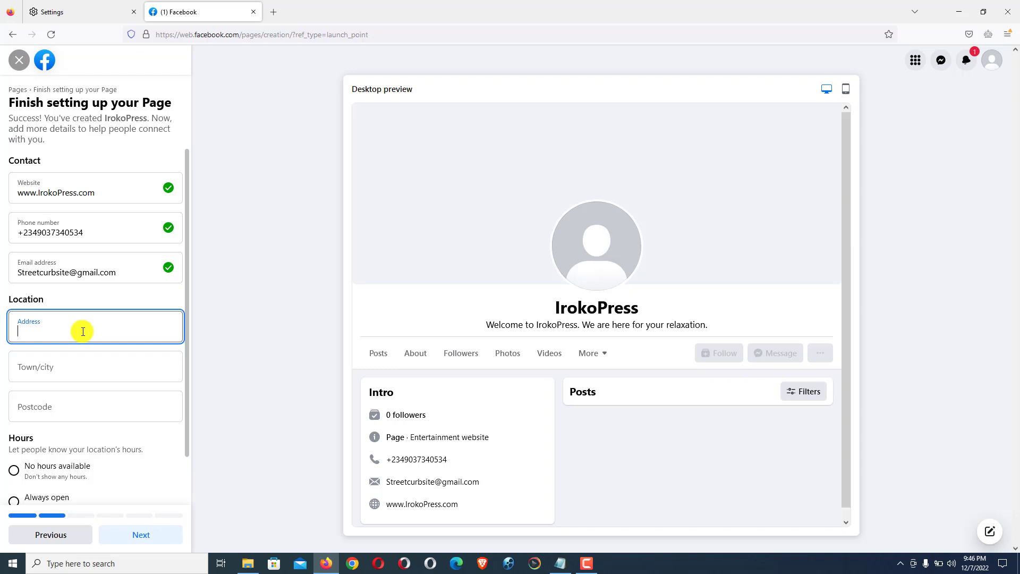
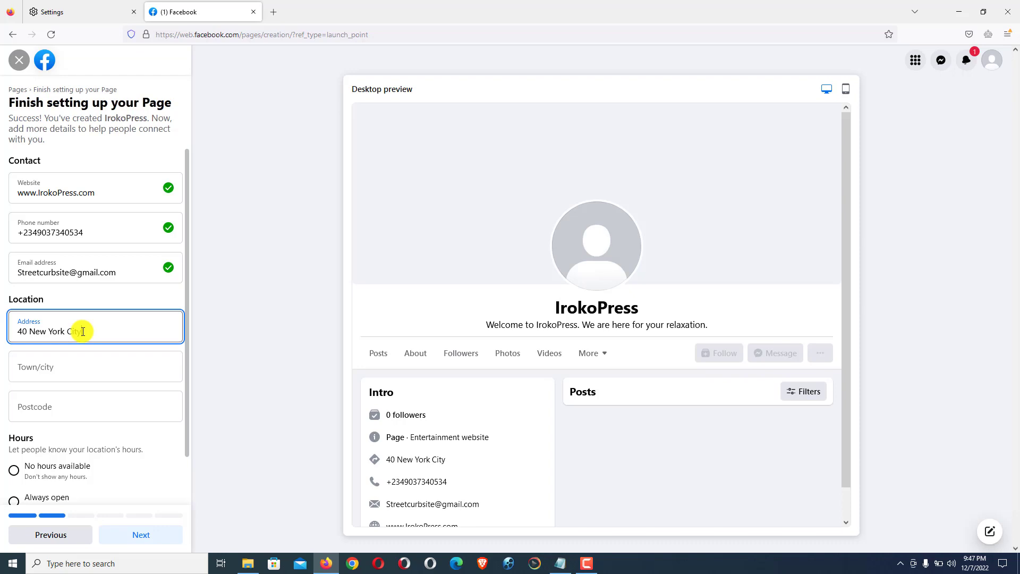
{"action": "left_click", "coordinate": [118, 368]}
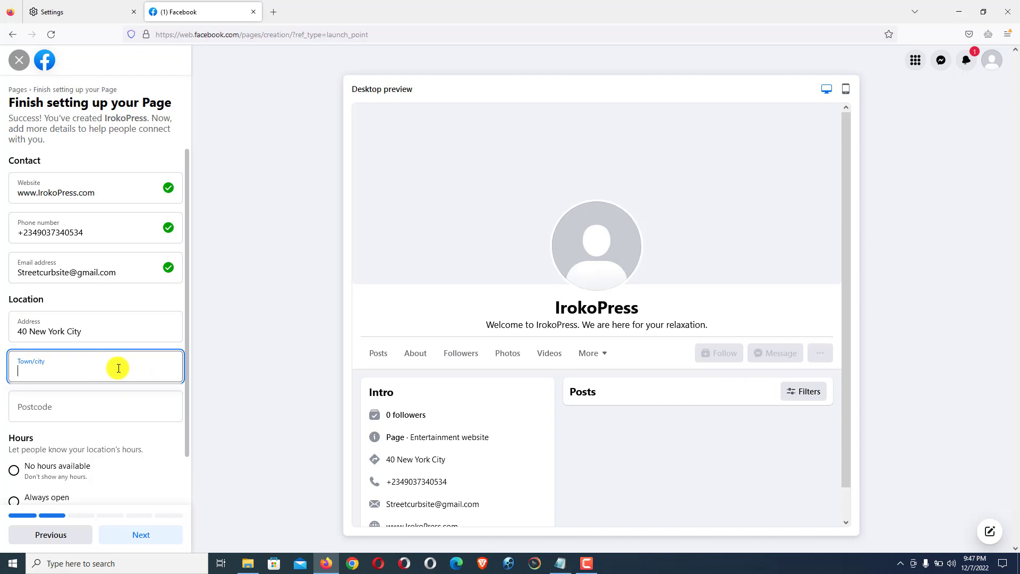
Step: Set the town to Houston, Texas and fill in the postcode
{"action": "type", "text": "Texa"}
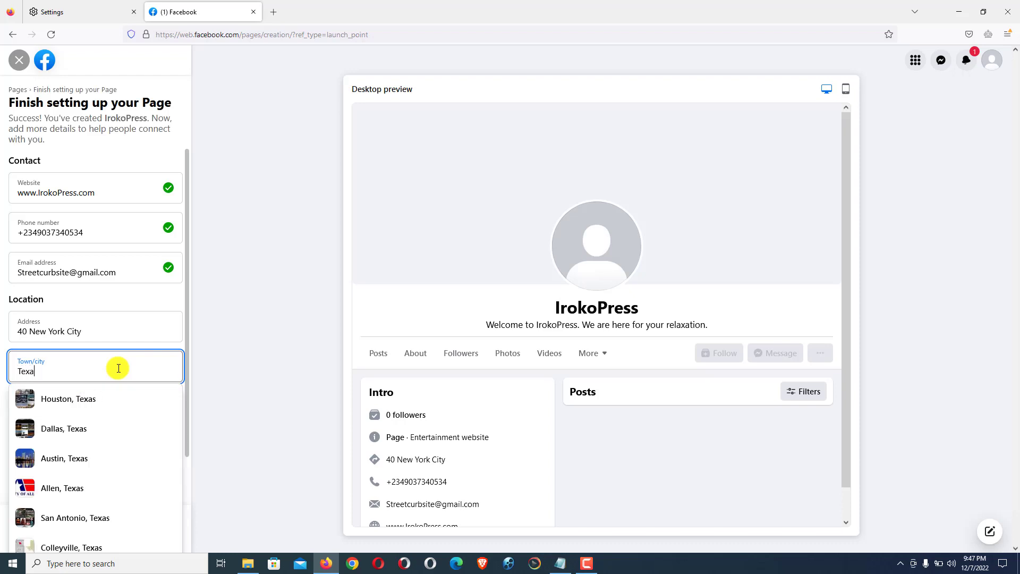
{"action": "left_click", "coordinate": [72, 404]}
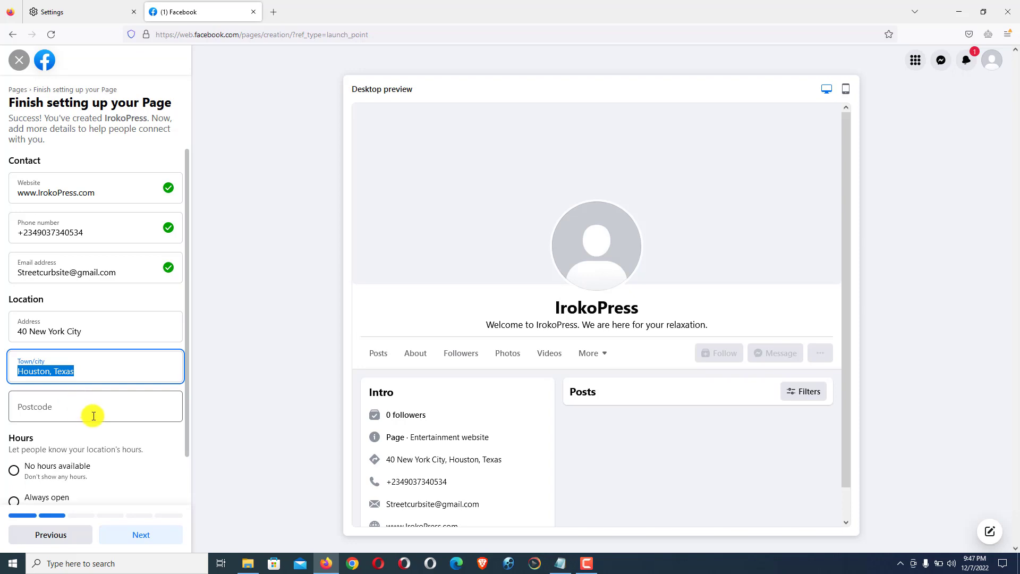
{"action": "left_click", "coordinate": [85, 416]}
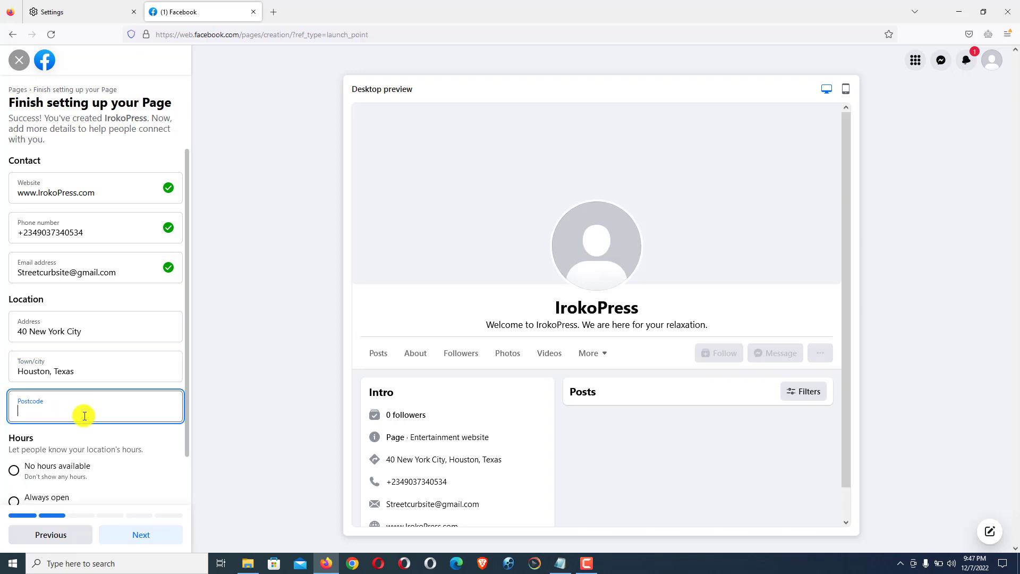
{"action": "type", "text": "12345"}
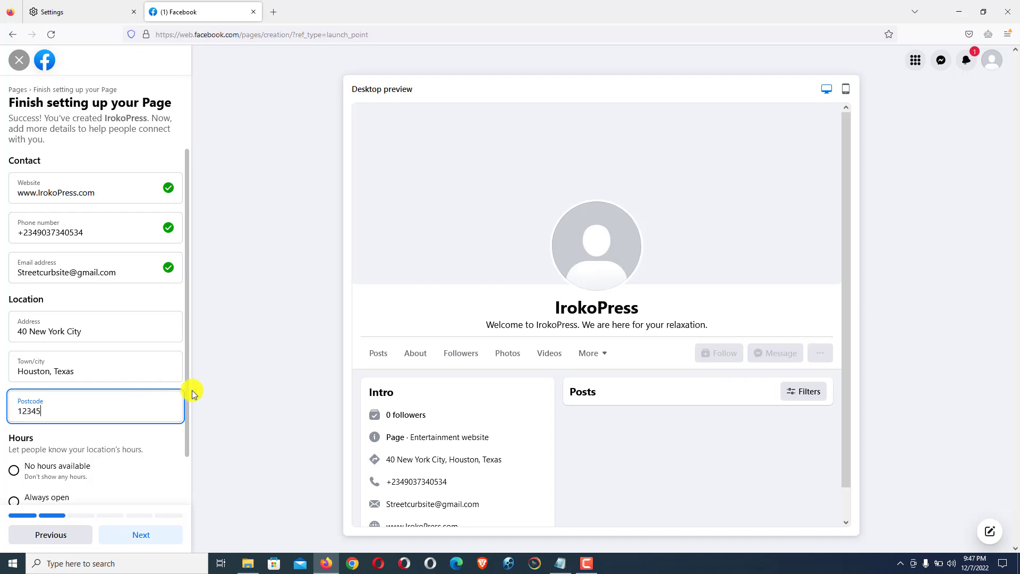
Step: Set the Page hours to Always open and save the details
{"action": "scroll", "coordinate": [187, 420], "scroll_direction": "down", "scroll_amount": 1}
{"action": "scroll", "coordinate": [187, 425], "scroll_direction": "down", "scroll_amount": 1}
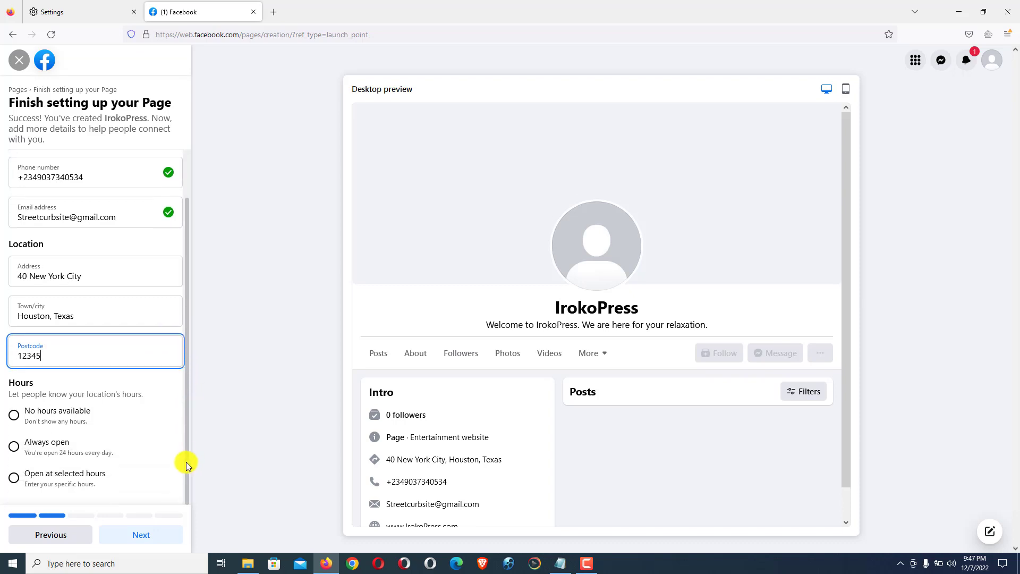
{"action": "left_click", "coordinate": [32, 450]}
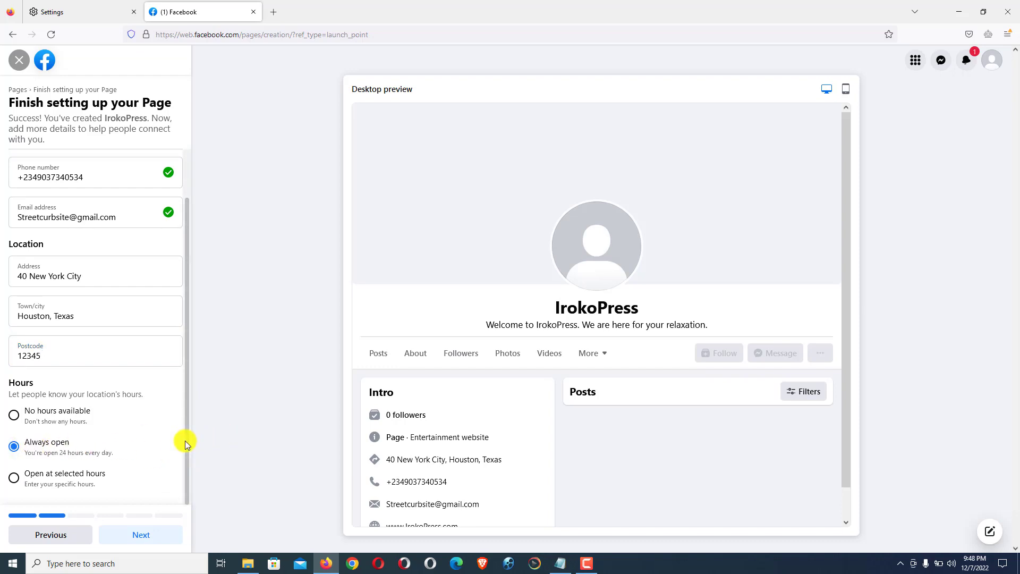
{"action": "left_click", "coordinate": [144, 535]}
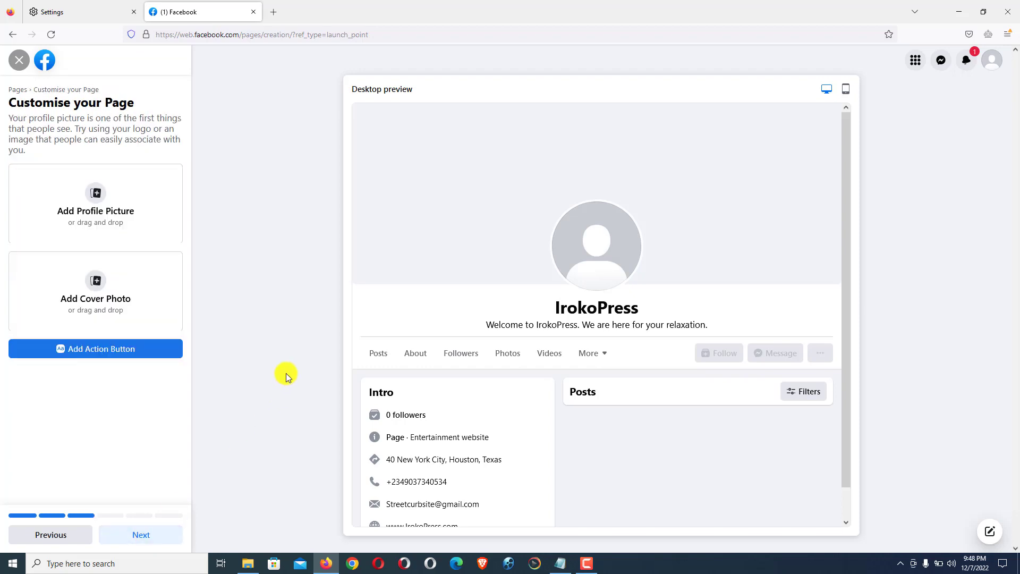
Step: Open the file picker for the profile picture and look through Downloads
{"action": "left_click", "coordinate": [97, 196]}
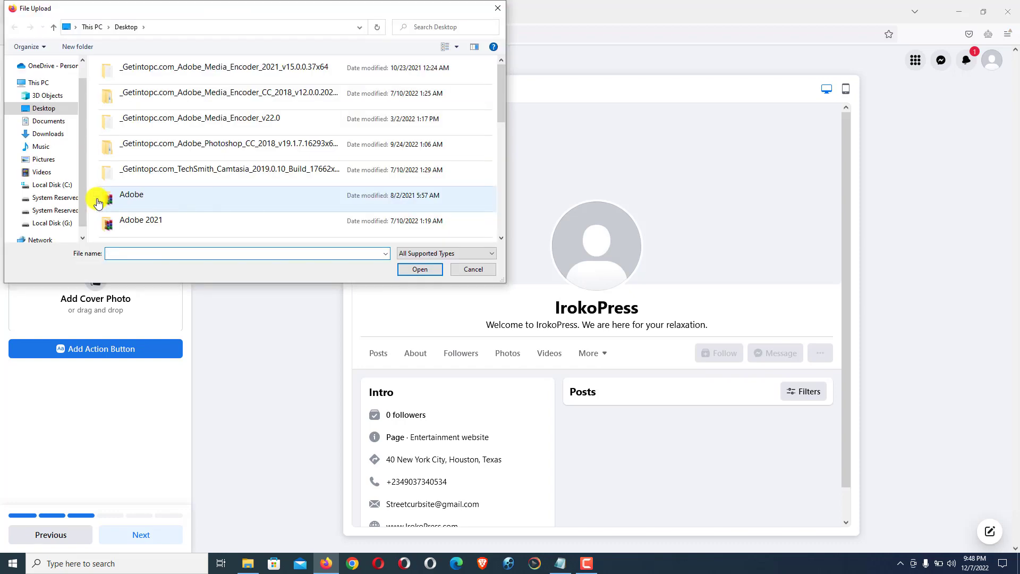
{"action": "left_click_drag", "start_coordinate": [83, 153], "coordinate": [83, 128]}
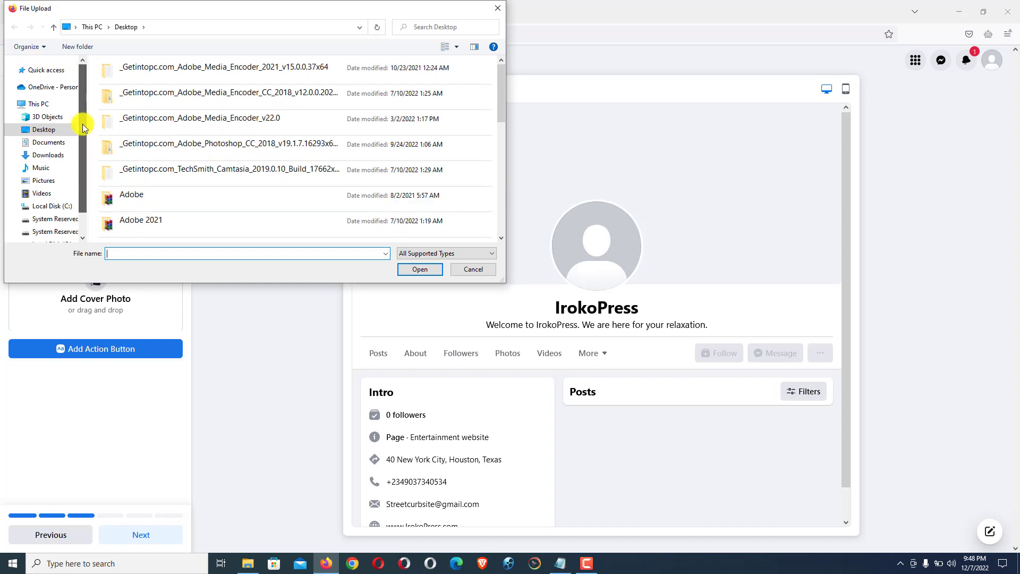
{"action": "left_click", "coordinate": [59, 158]}
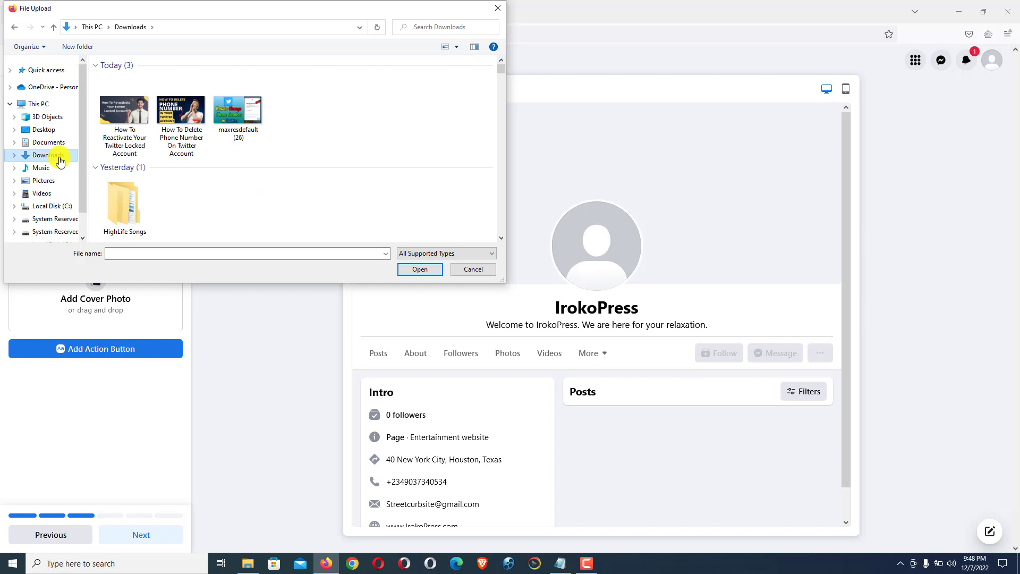
{"action": "scroll", "coordinate": [501, 79], "scroll_direction": "down", "scroll_amount": 10}
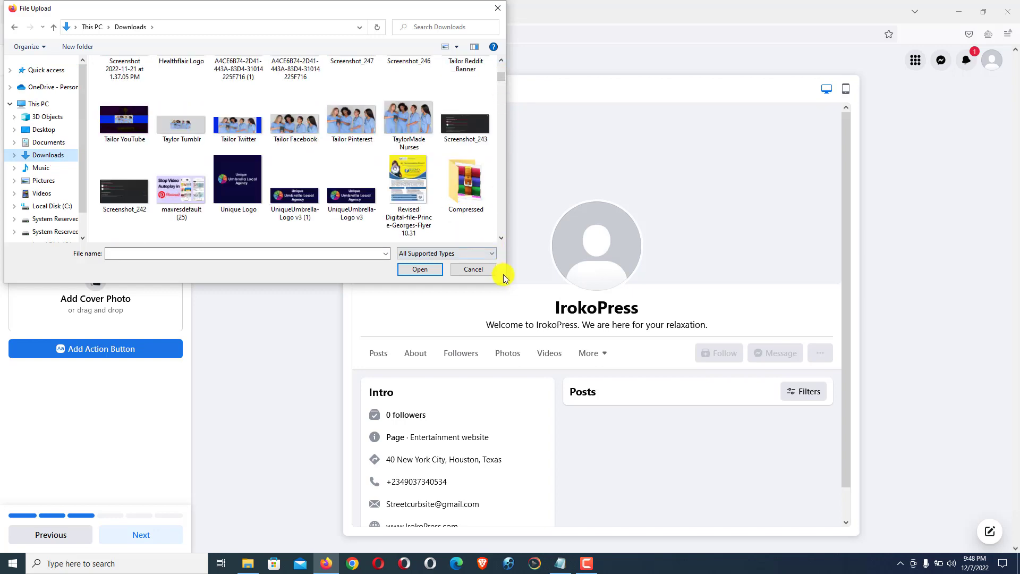
{"action": "left_click_drag", "start_coordinate": [503, 279], "coordinate": [565, 331]}
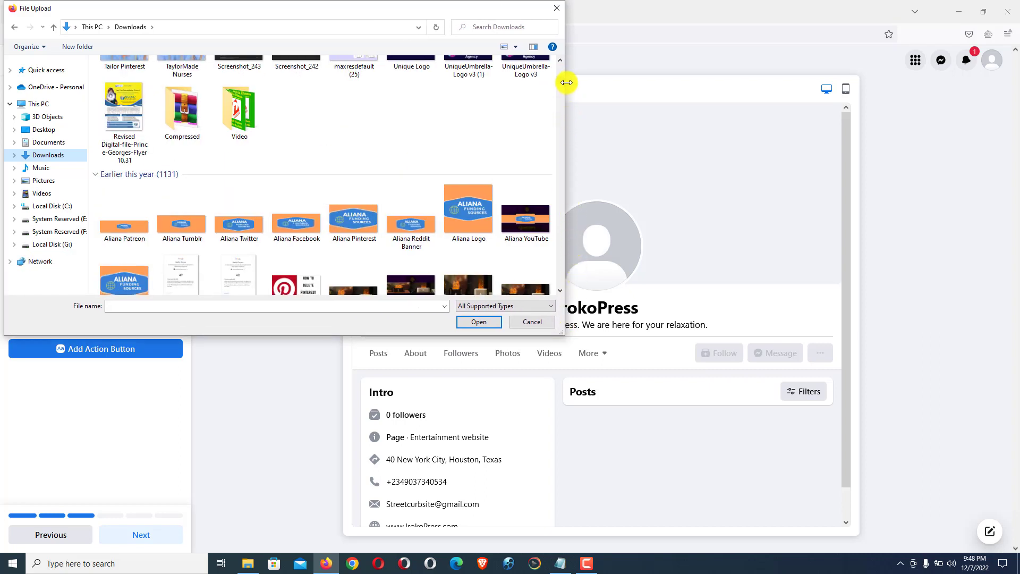
{"action": "left_click_drag", "start_coordinate": [560, 81], "coordinate": [560, 75]}
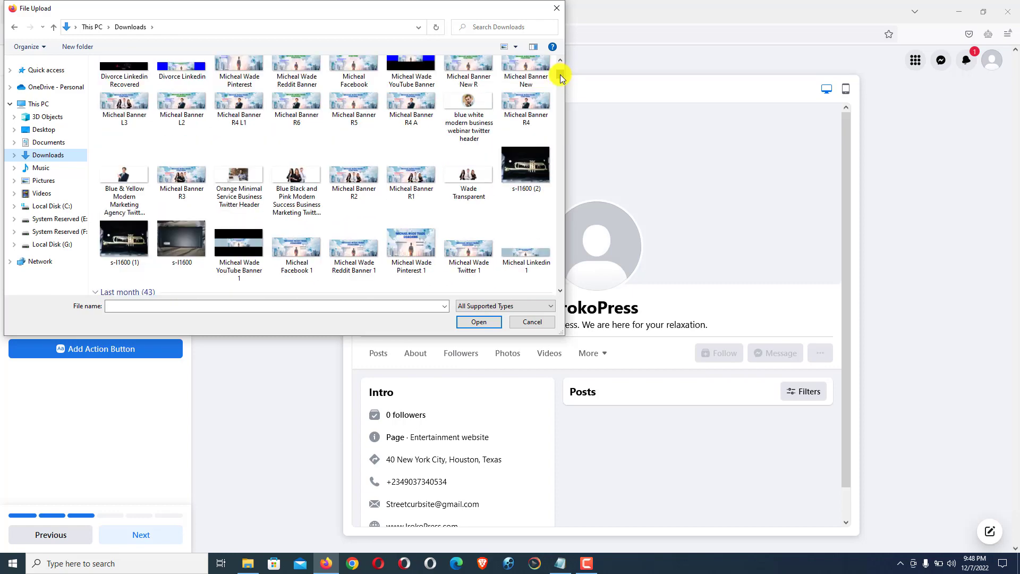
Step: Upload IrokoPress New Logo 1 from C:\Users\user\My FILE\IrokoPress Files Collections\Logo as the profile picture
{"action": "left_click", "coordinate": [64, 208]}
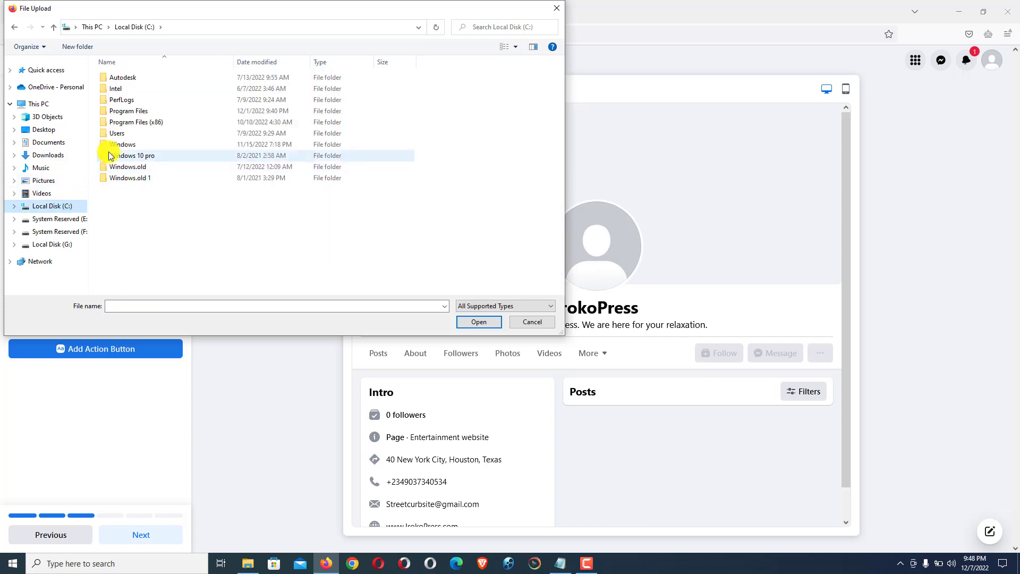
{"action": "double_click", "coordinate": [119, 135]}
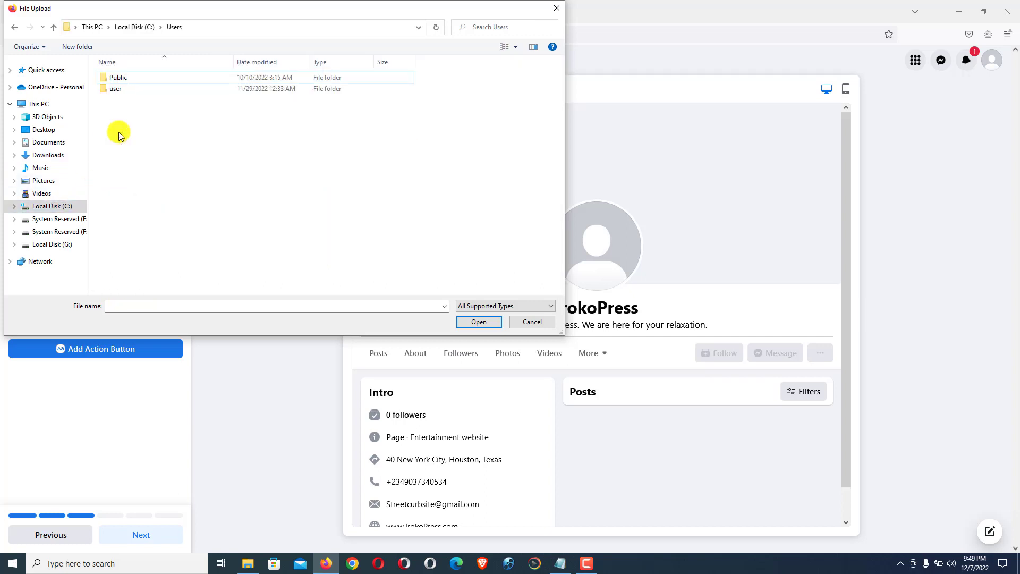
{"action": "double_click", "coordinate": [119, 89]}
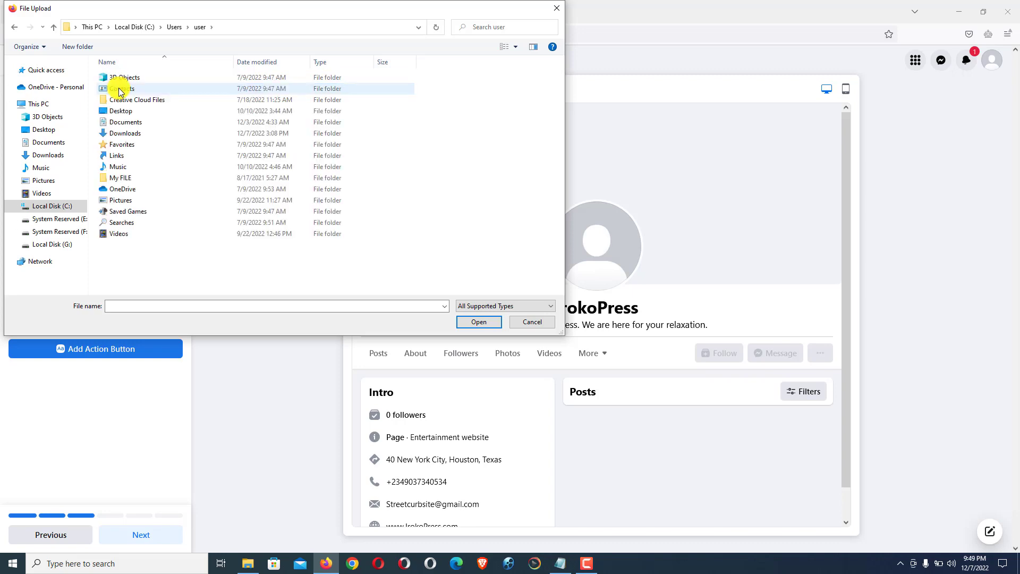
{"action": "double_click", "coordinate": [122, 177]}
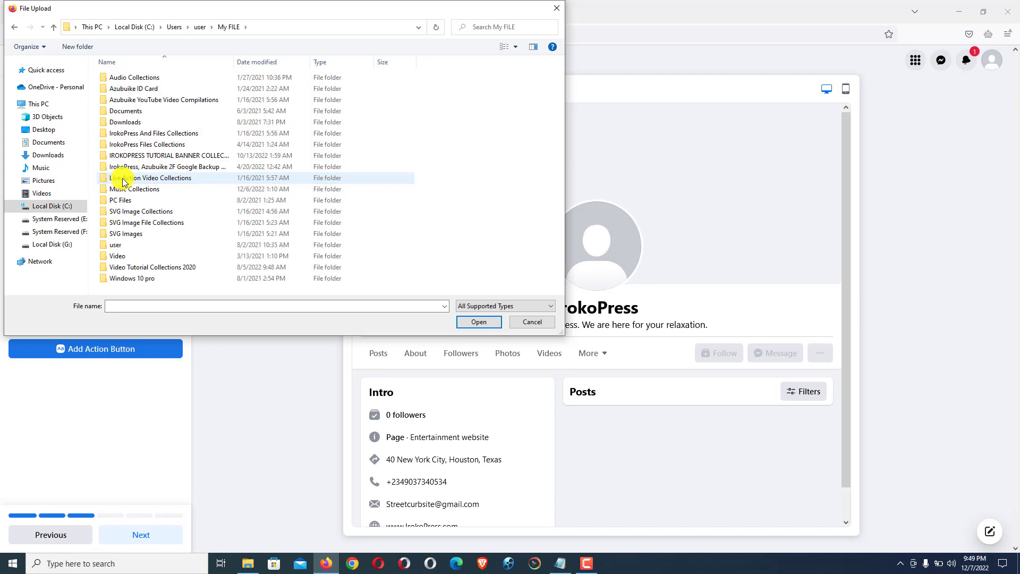
{"action": "double_click", "coordinate": [140, 145]}
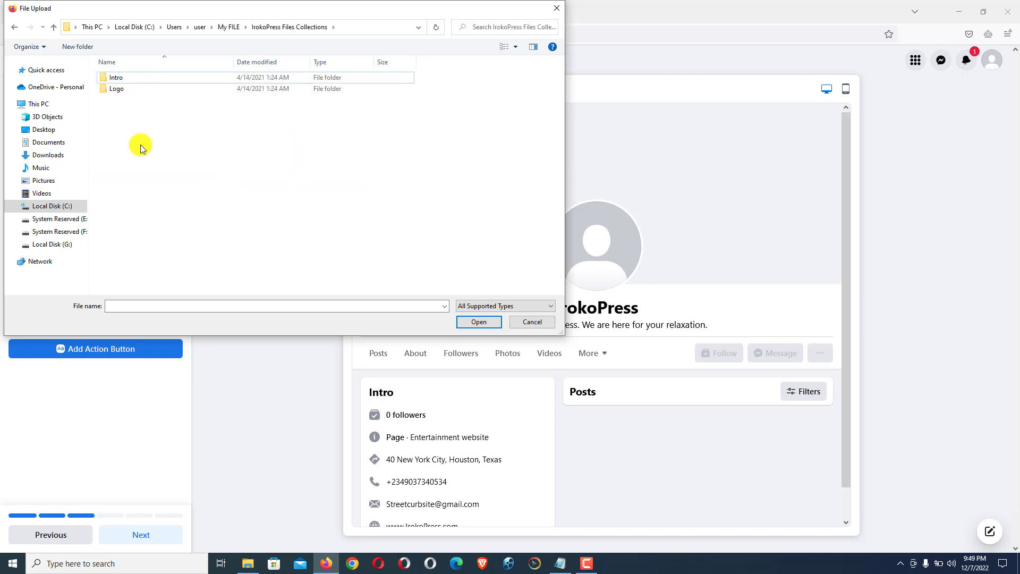
{"action": "double_click", "coordinate": [122, 89]}
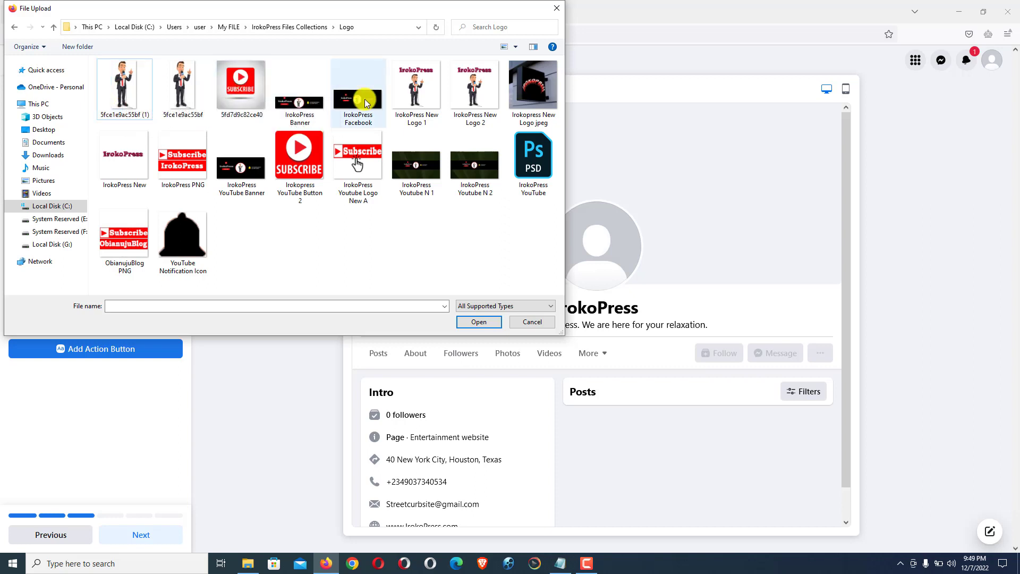
{"action": "double_click", "coordinate": [413, 105]}
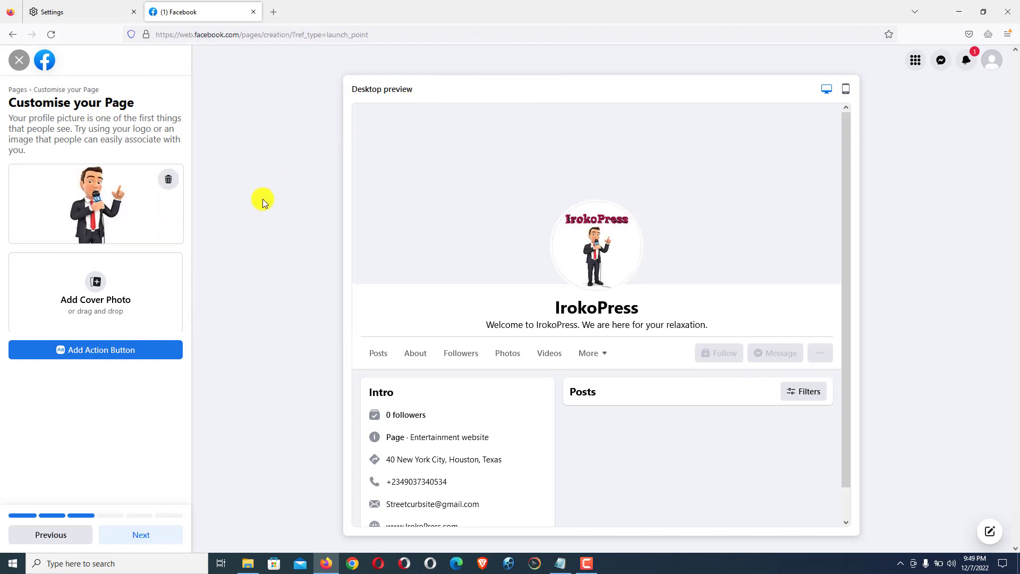
Step: Use the IrokoPress Facebook banner from the Logo folder as the Page's cover photo and continue
{"action": "left_click", "coordinate": [95, 286]}
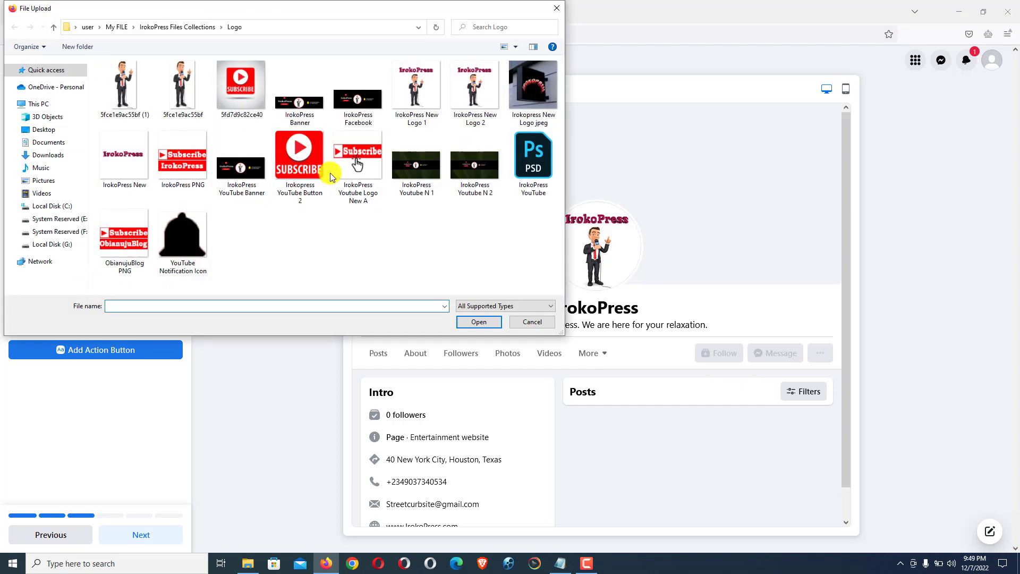
{"action": "double_click", "coordinate": [354, 106]}
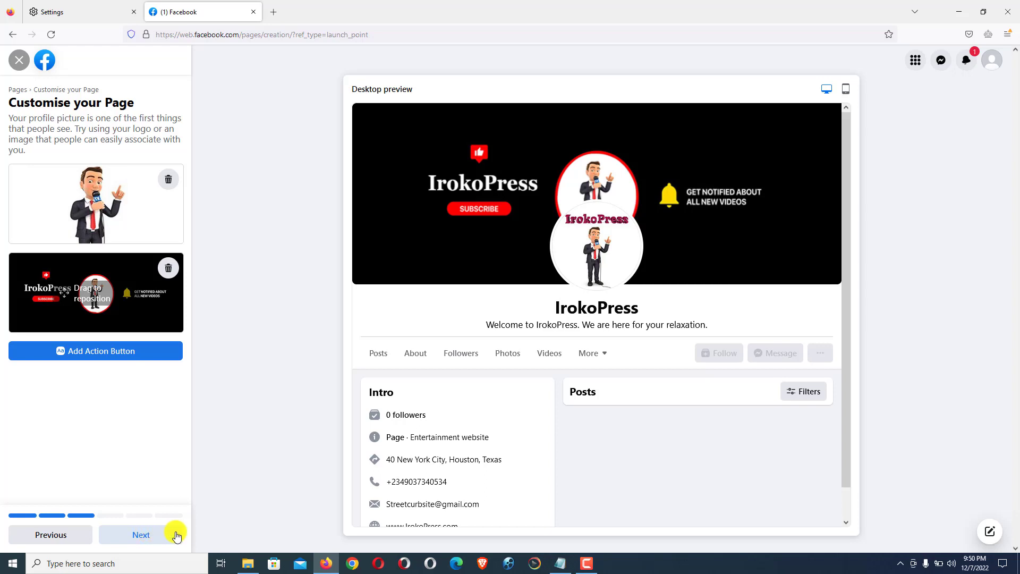
{"action": "left_click", "coordinate": [151, 536]}
Step: Skip WhatsApp and audience invites, leave both notification options on, and finish creating the Page
{"action": "left_click", "coordinate": [151, 535]}
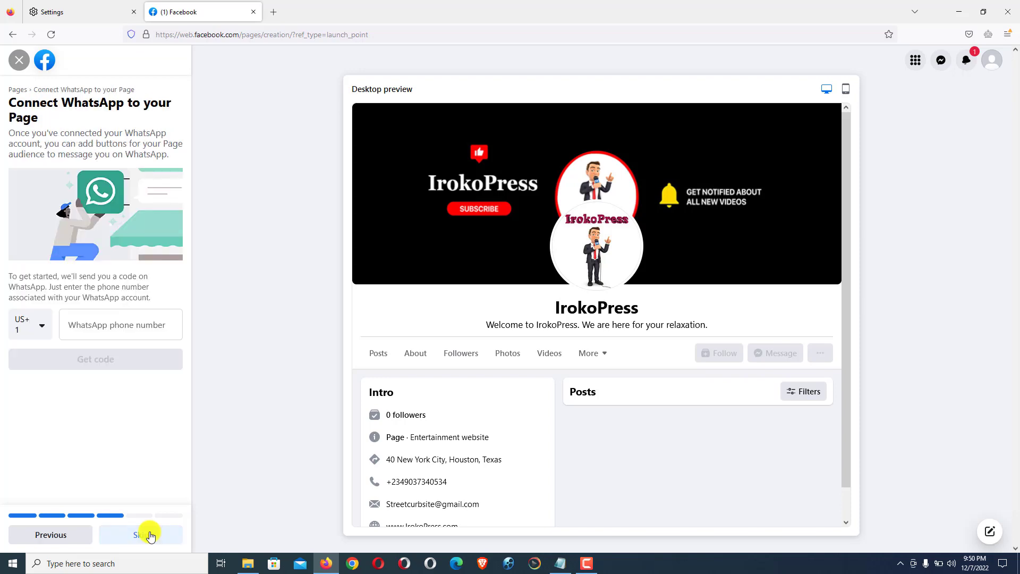
{"action": "left_click", "coordinate": [149, 534]}
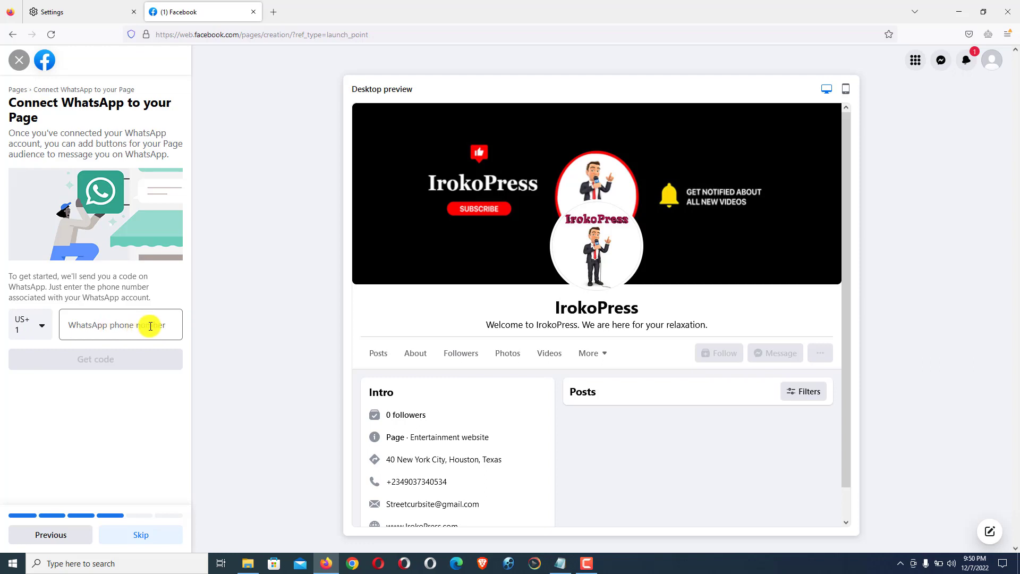
{"action": "left_click", "coordinate": [139, 537]}
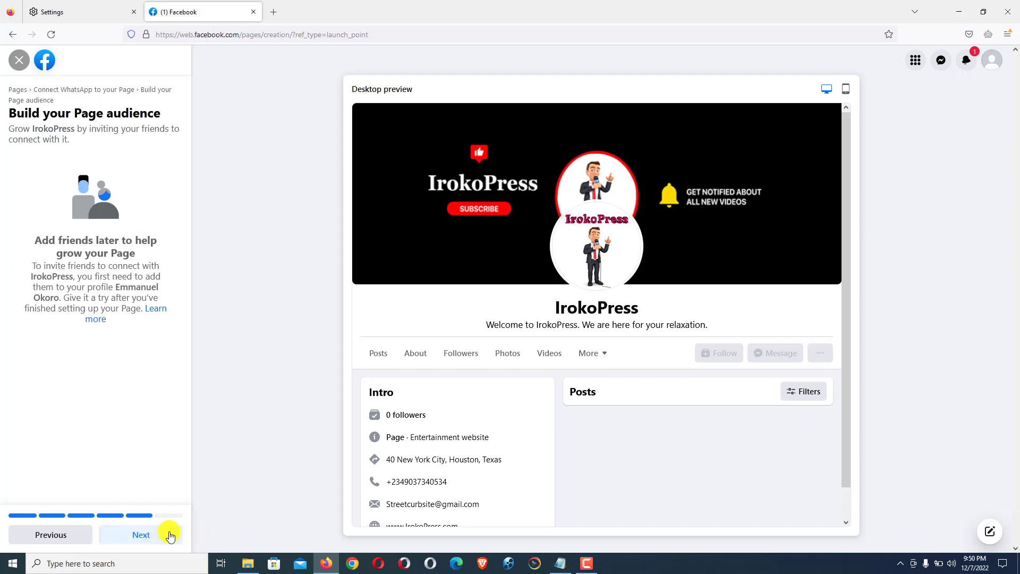
{"action": "left_click", "coordinate": [138, 536]}
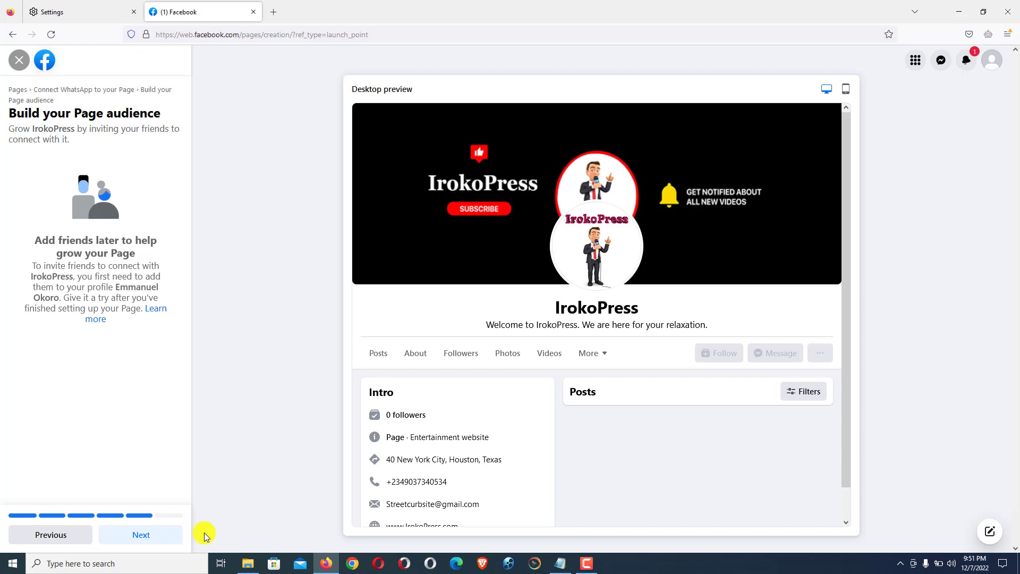
{"action": "left_click", "coordinate": [145, 536]}
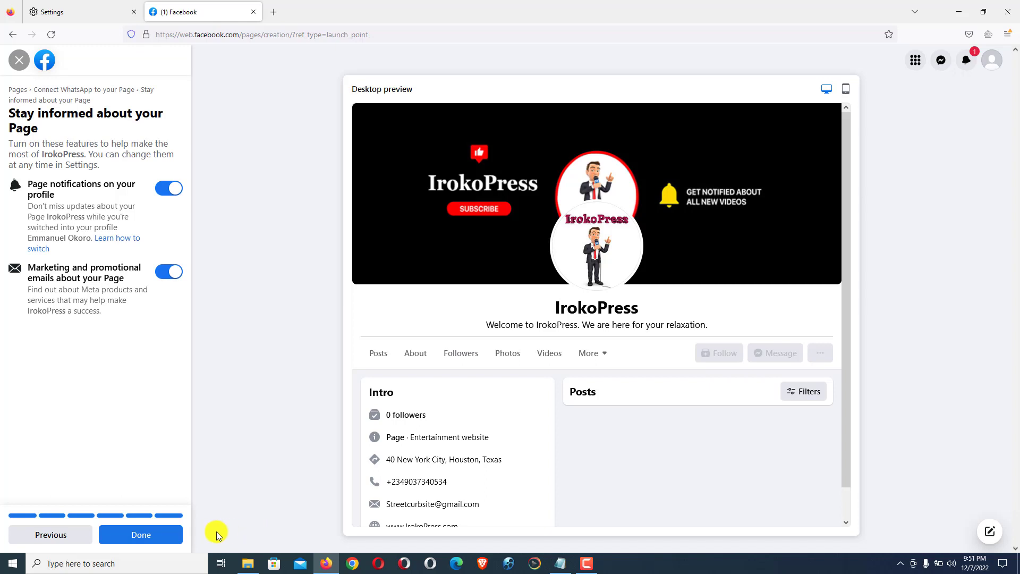
{"action": "left_click", "coordinate": [142, 534]}
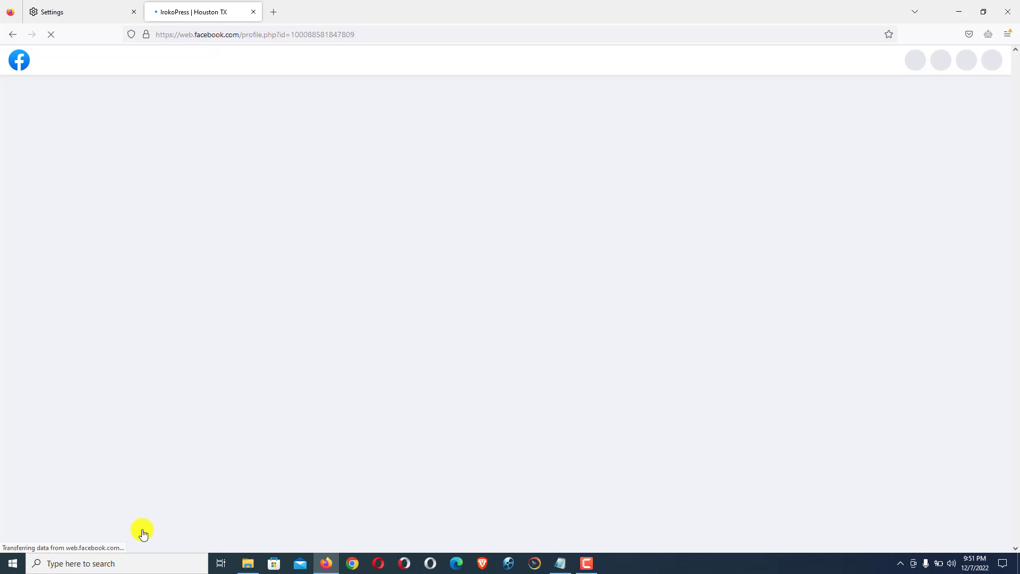
Step: Dismiss the Switched to IrokoPress notice, welcome message and Page tour, then return to the top
{"action": "scroll", "coordinate": [143, 533], "scroll_direction": "down", "scroll_amount": 3}
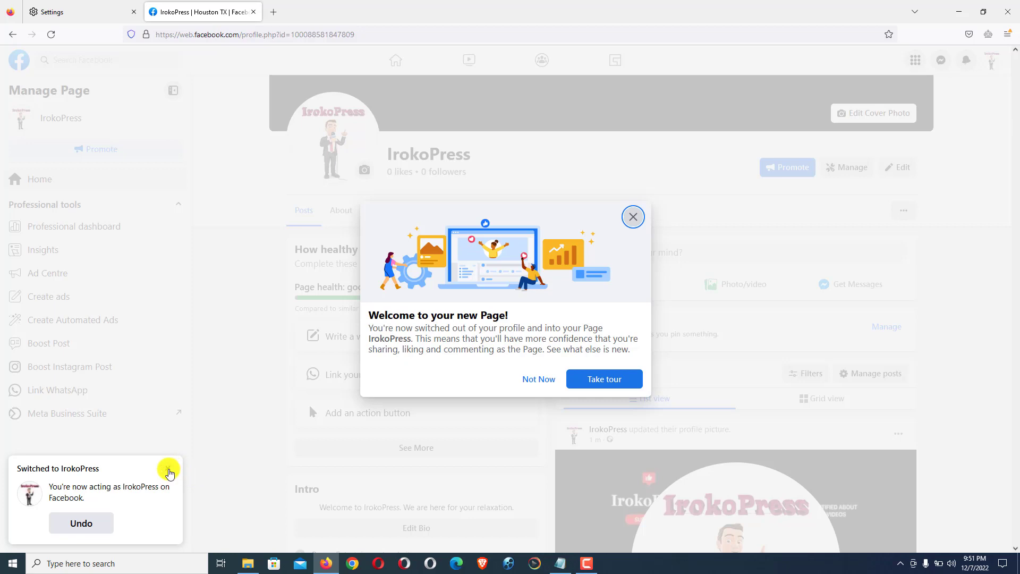
{"action": "left_click", "coordinate": [168, 471]}
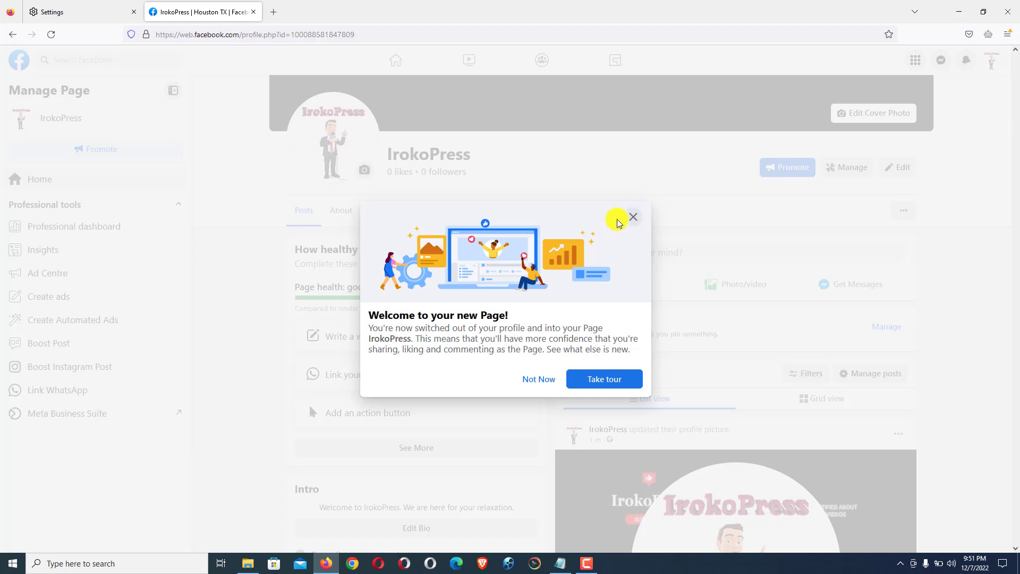
{"action": "left_click", "coordinate": [634, 217]}
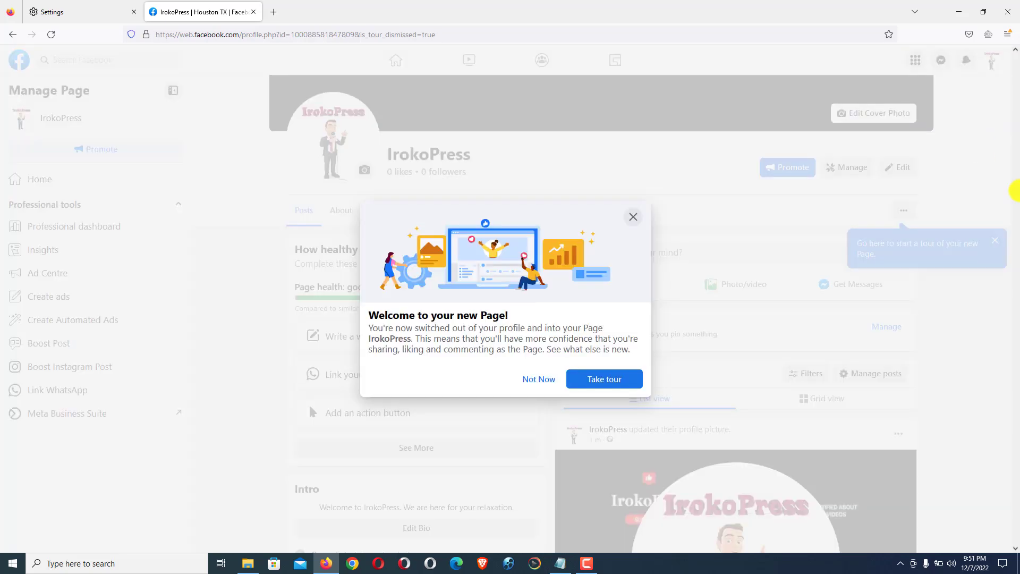
{"action": "left_click", "coordinate": [539, 379]}
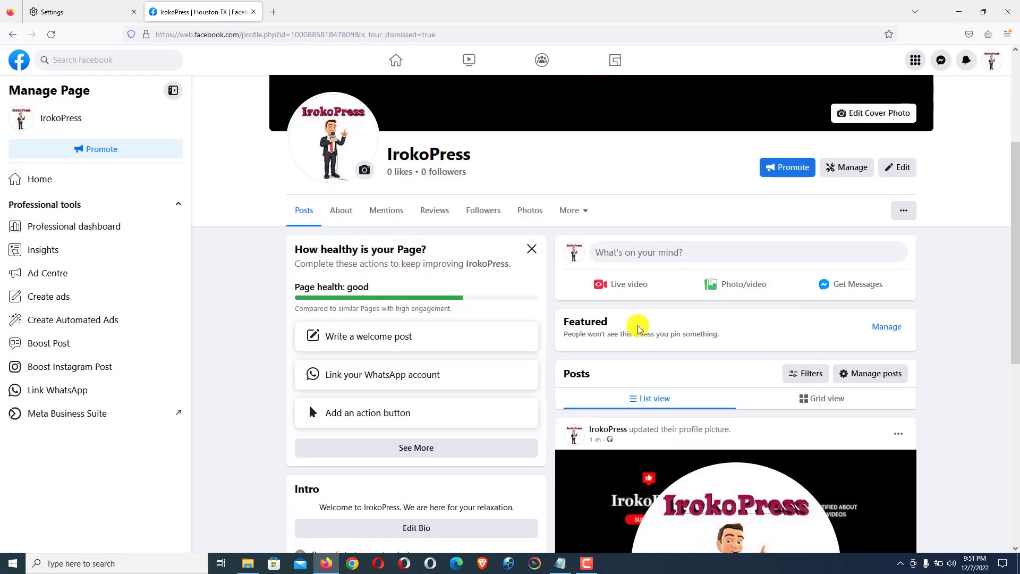
{"action": "left_click_drag", "start_coordinate": [1015, 231], "coordinate": [1016, 96]}
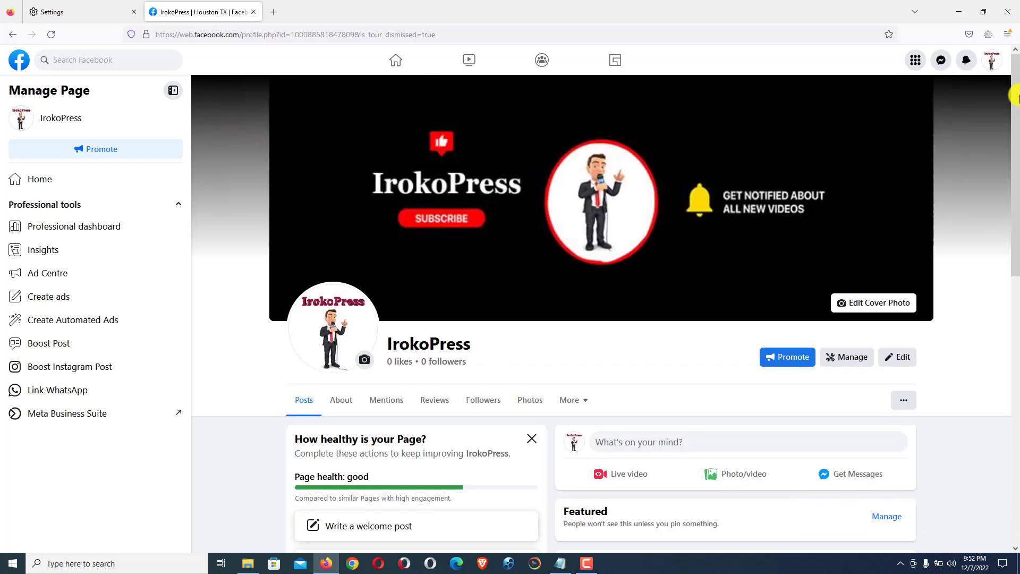